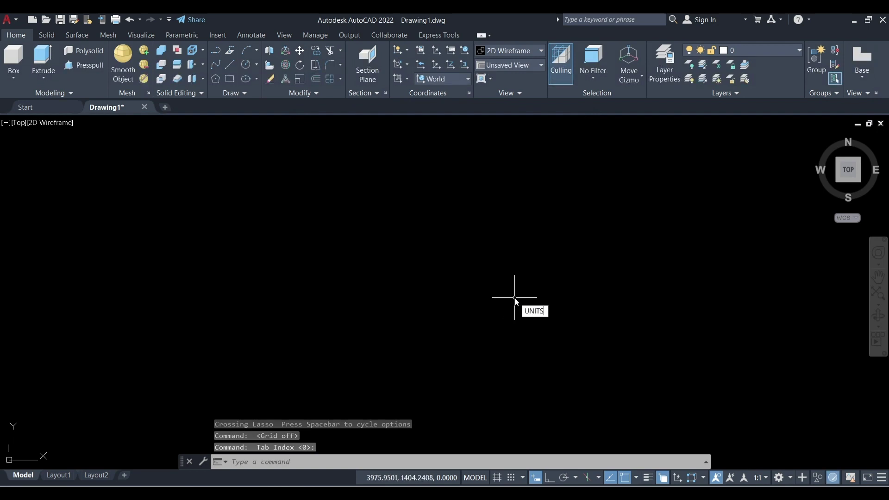
- Set the drawing's decimal length precision to 0.00 in the units settings
key(Return)
click(399, 198)
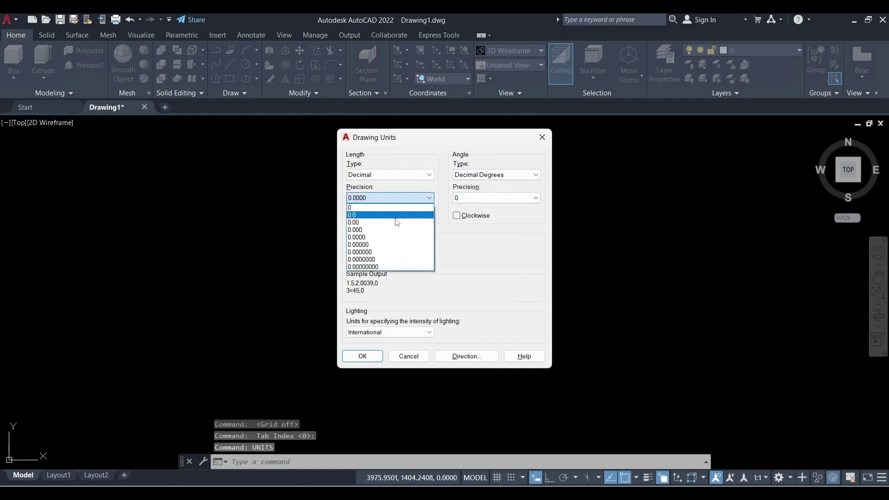
click(398, 222)
click(374, 356)
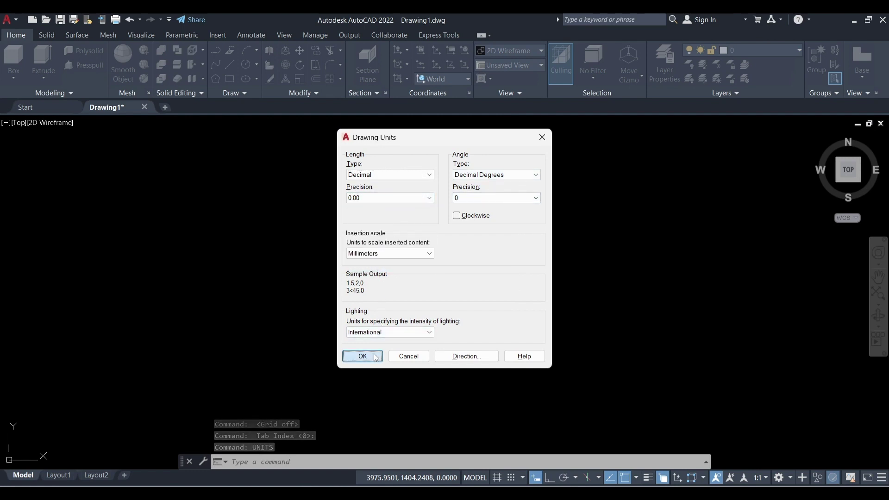
key(Escape)
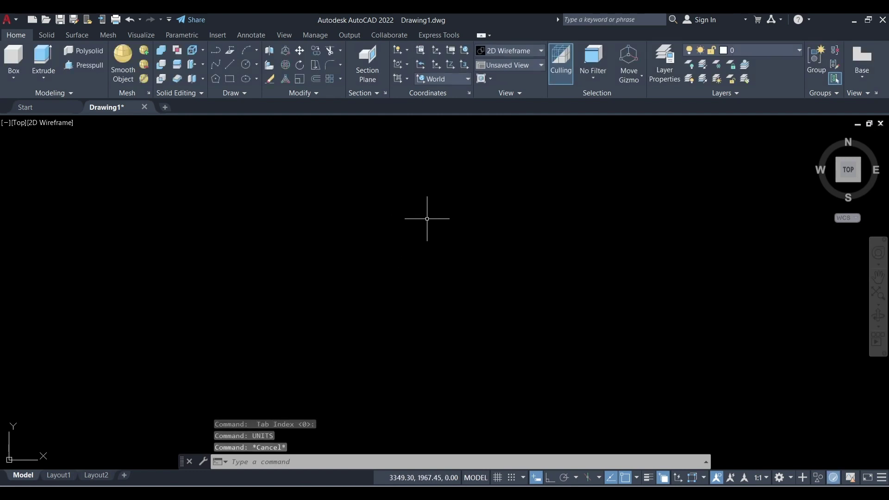
- Attach the image AutoCAD_2D_Exercises_13.jpg from the Downloads folder as a reference with IMAGEATTACH
text(IMAGE)
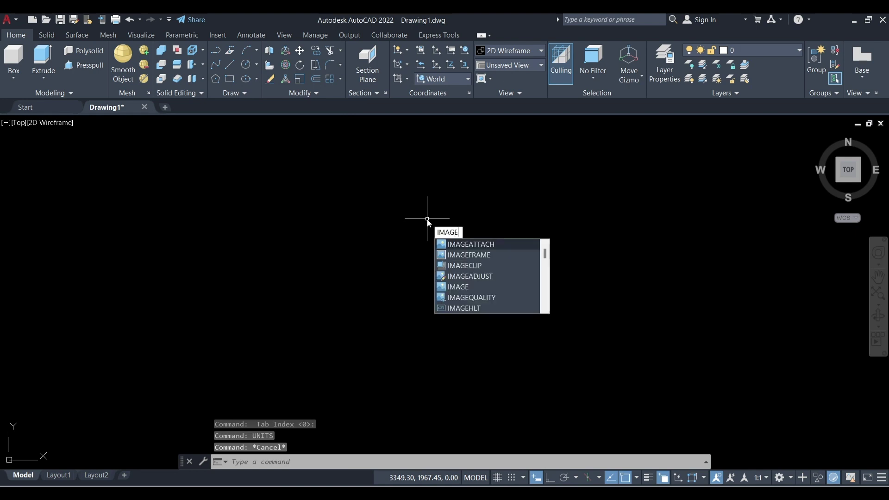
click(477, 251)
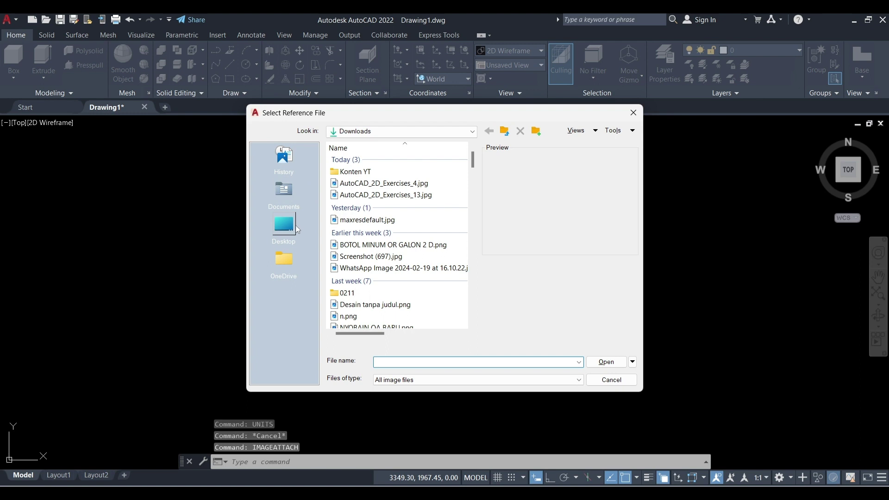
click(370, 184)
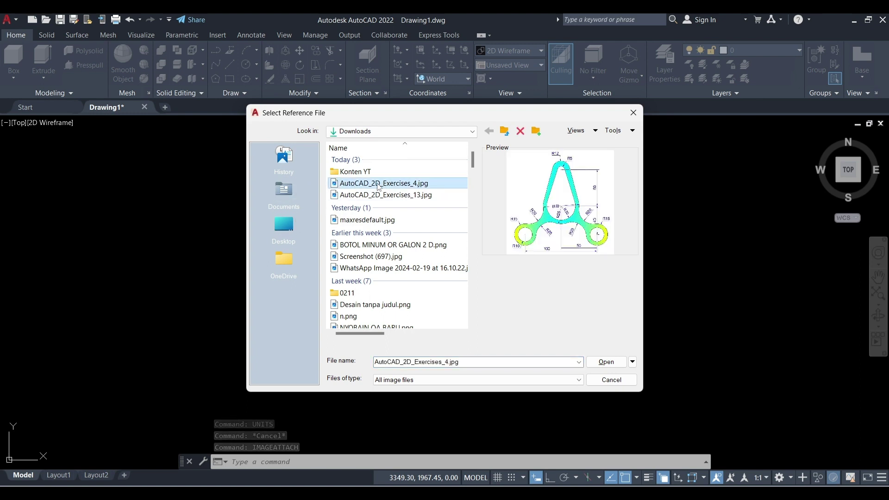
click(295, 193)
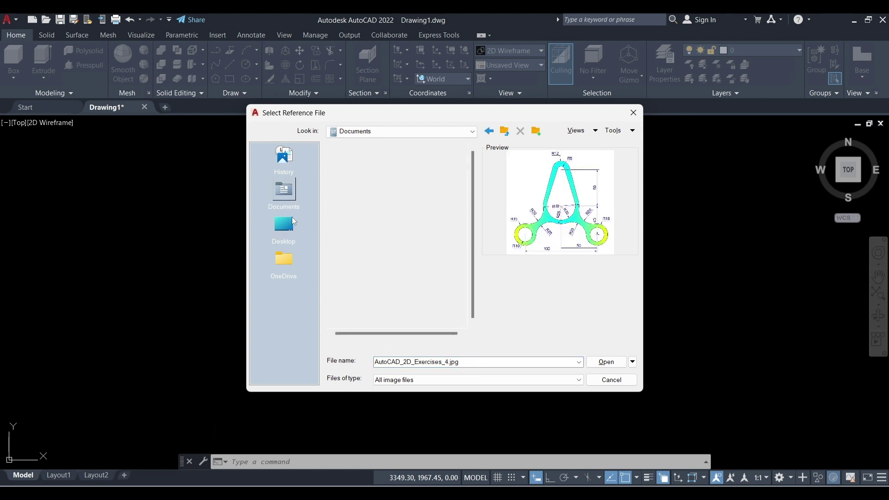
click(284, 226)
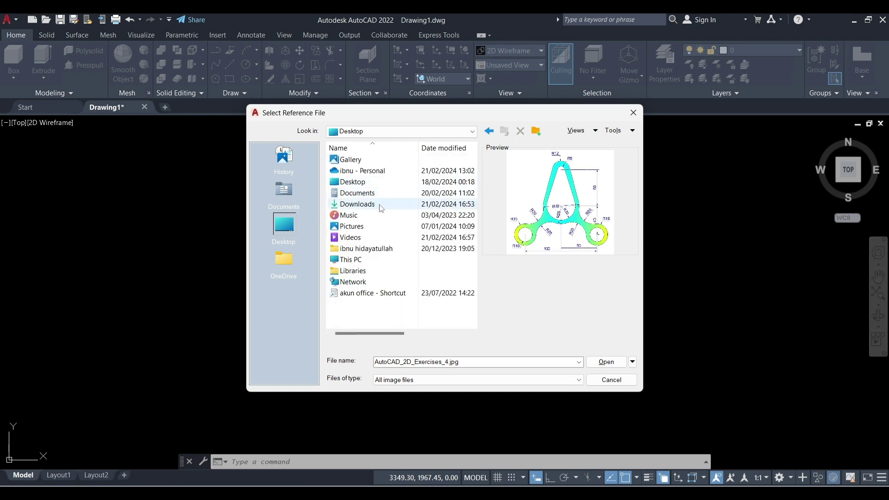
double_click(379, 204)
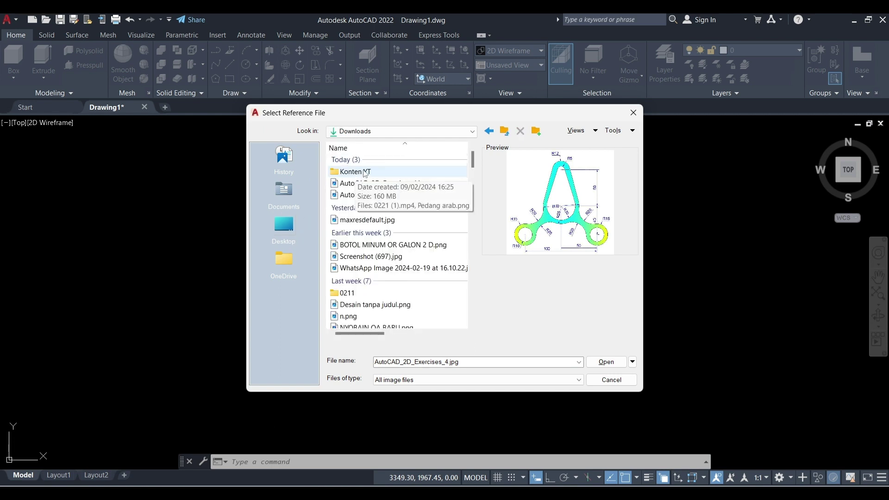
click(356, 219)
click(367, 184)
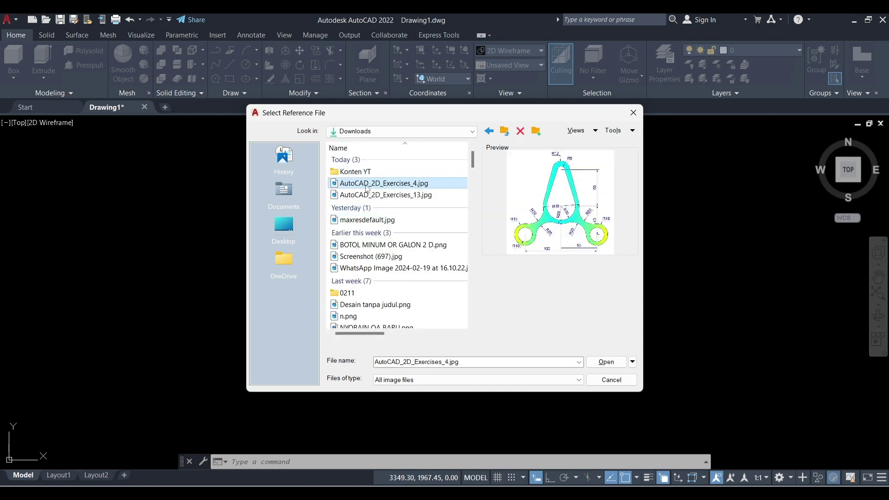
click(368, 195)
click(602, 361)
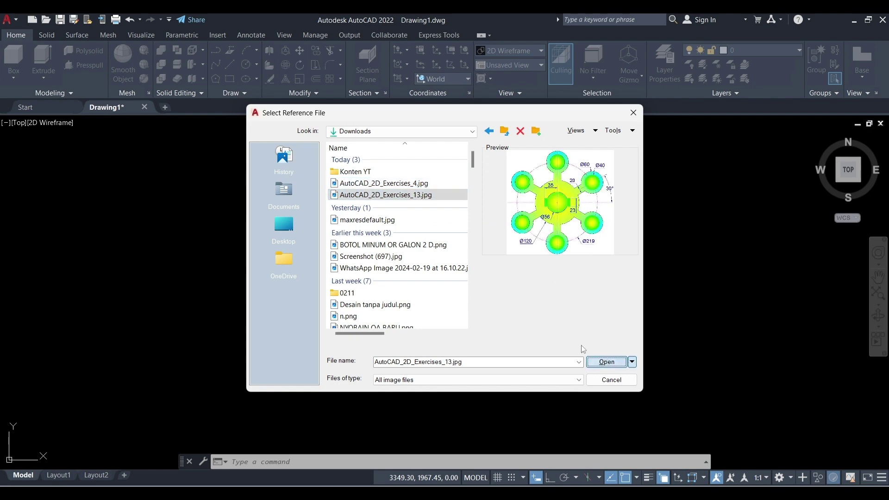
click(460, 338)
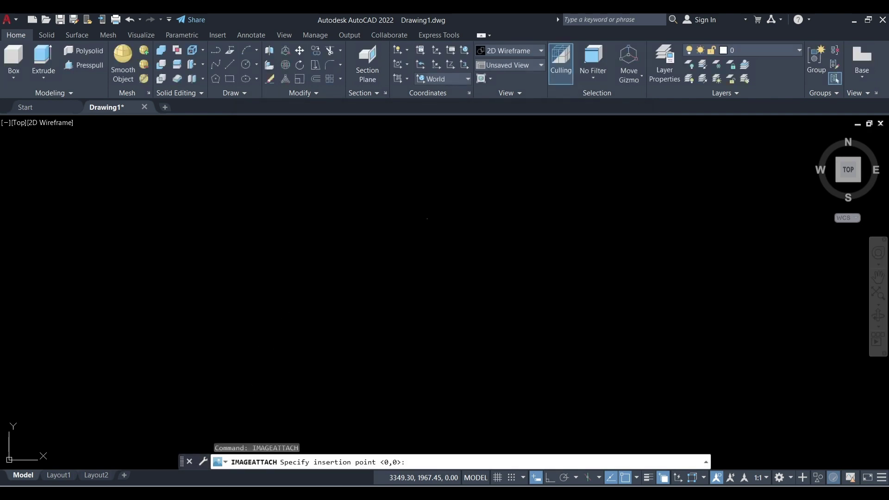
- Place the reference image in an empty area of the drawing, picking its insertion point and scale freehand
click(179, 291)
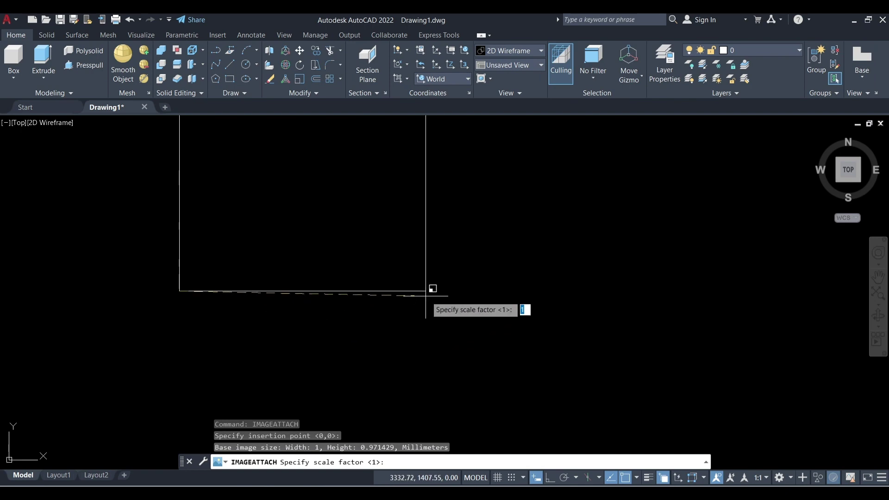
click(415, 264)
scroll(397, 154, down, 3)
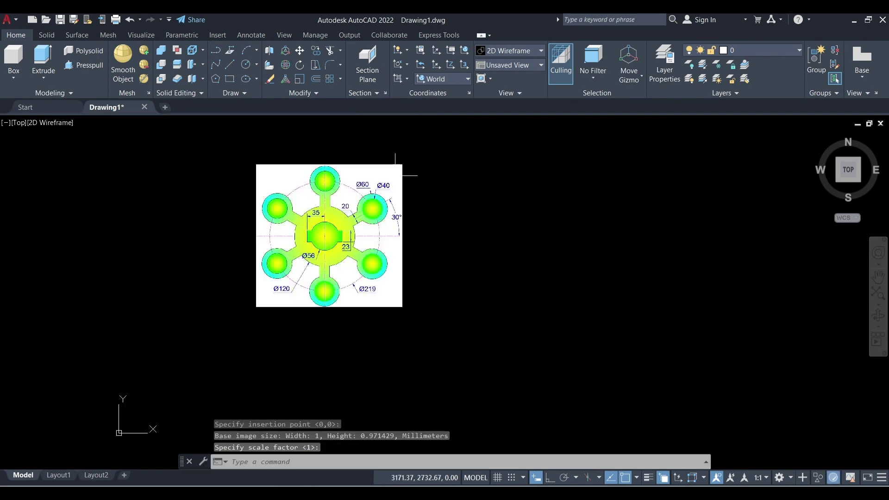
scroll(396, 155, up, 3)
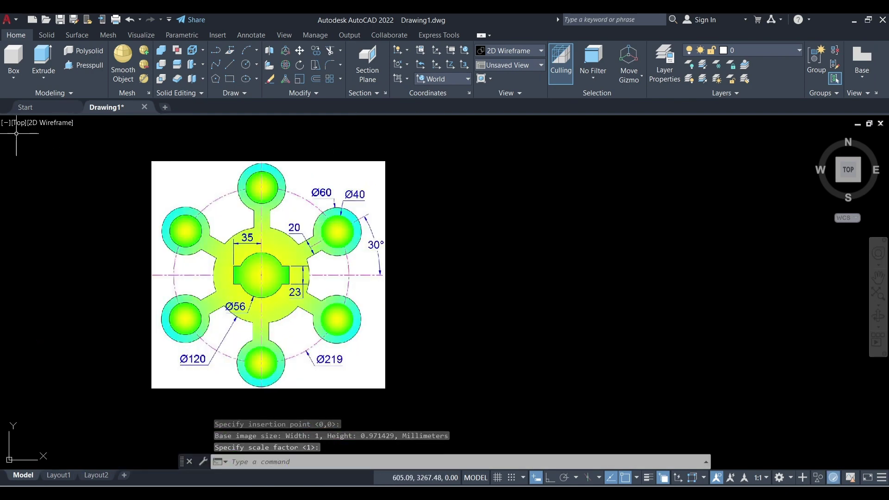
- Split model space into two vertical viewports, with the reference image framed in the left viewport
click(6, 122)
mouse_move(73, 148)
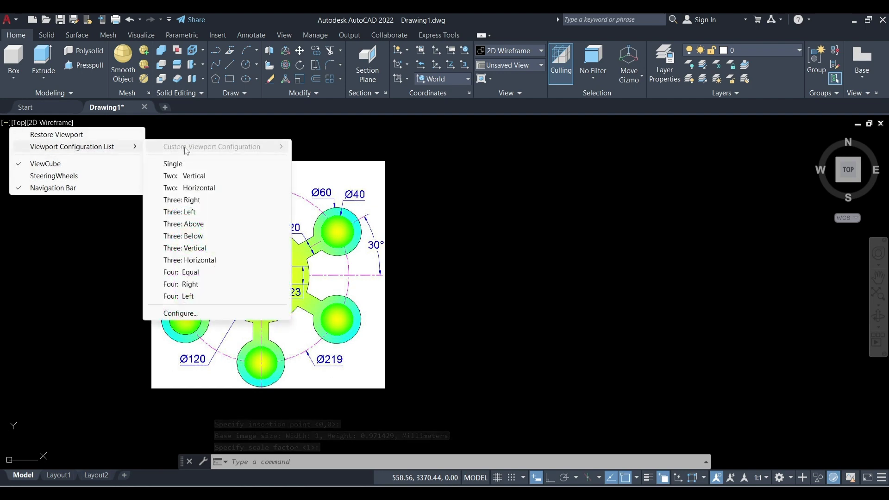
click(199, 175)
click(326, 260)
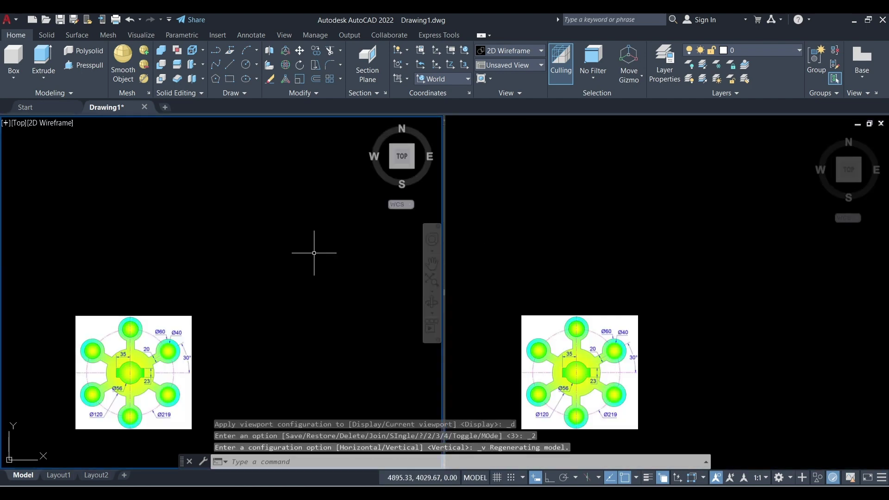
scroll(293, 252, down, 2)
scroll(199, 333, up, 6)
scroll(172, 205, down, 2)
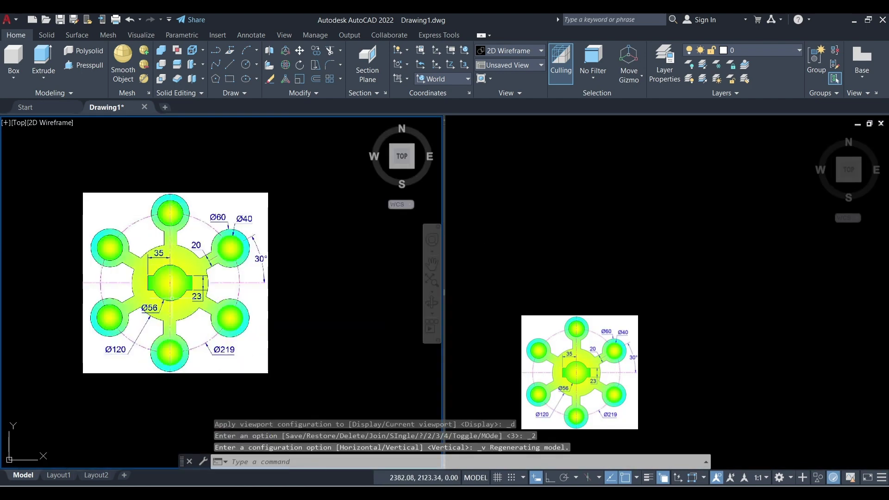
- Draw a circle of diameter 120 in an empty area of the right viewport
click(690, 363)
scroll(577, 278, down, 2)
scroll(704, 338, up, 4)
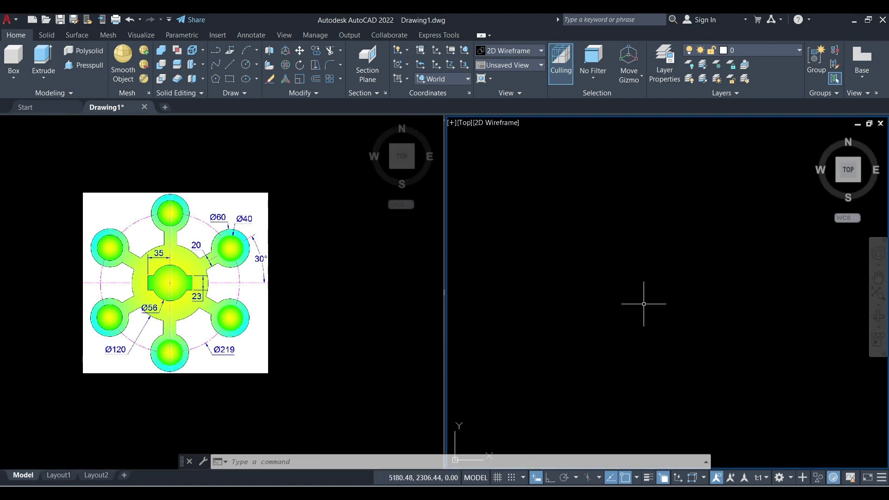
text(c)
key(Return)
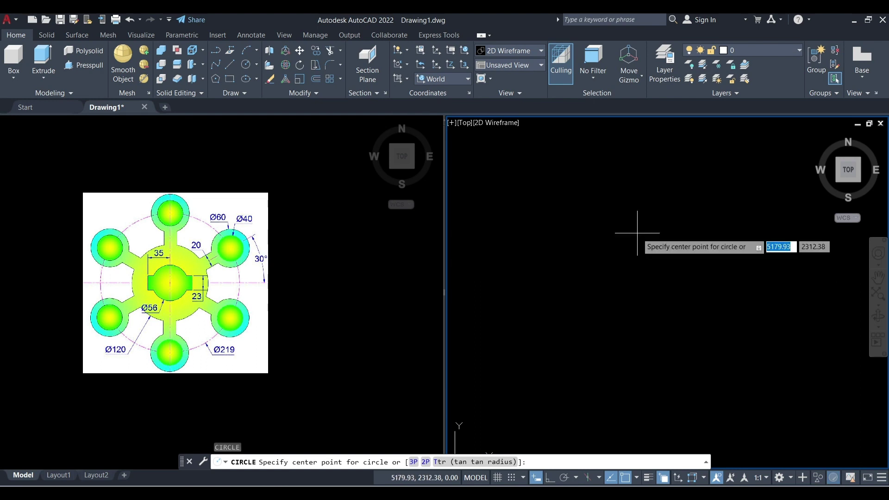
click(598, 293)
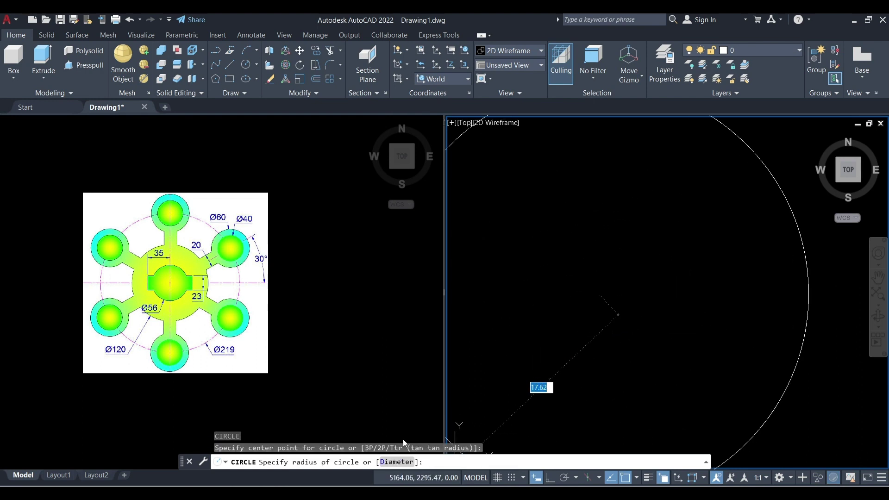
click(399, 465)
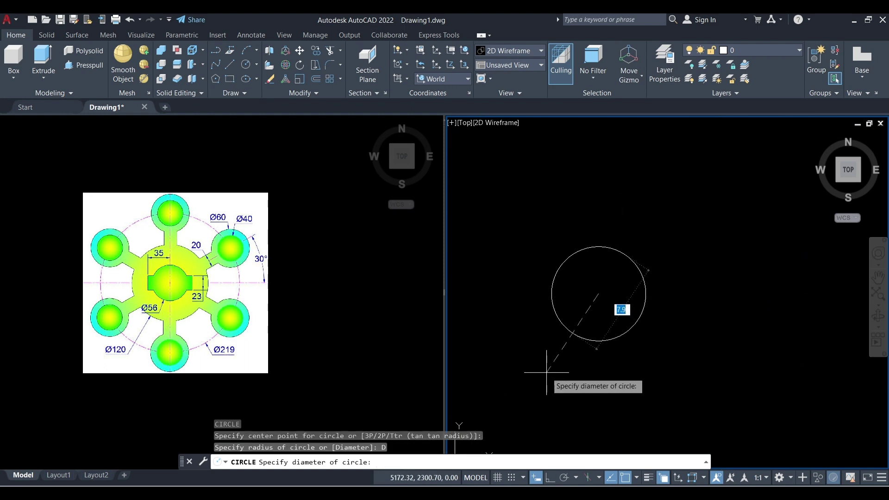
key(Return)
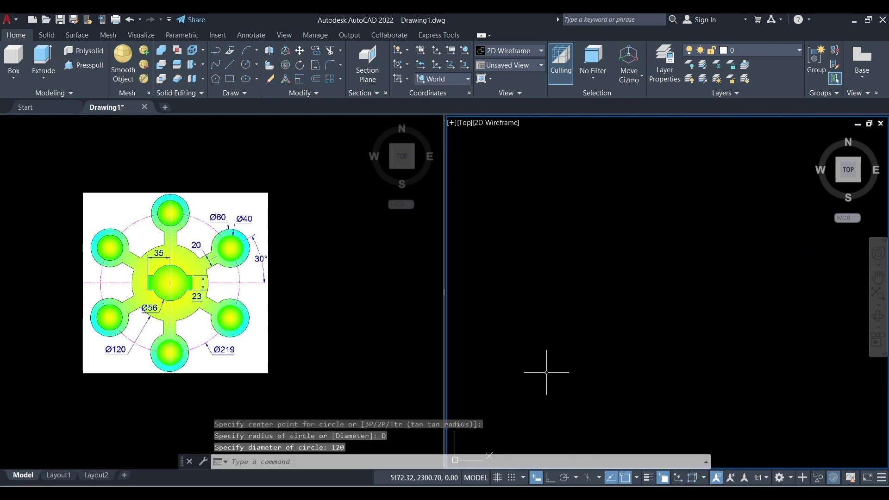
- Draw a circle of diameter 56 concentric with the 120 circle
scroll(547, 372, down, 5)
scroll(595, 367, up, 3)
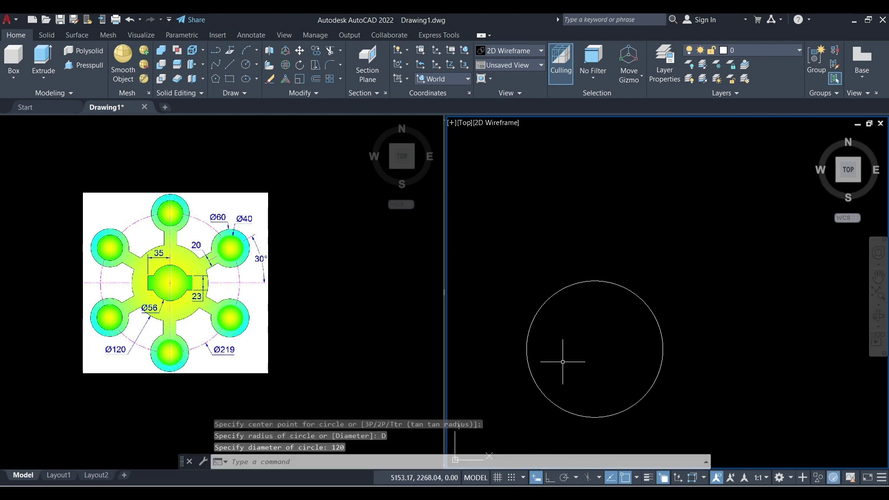
scroll(575, 278, down, 4)
scroll(585, 357, up, 4)
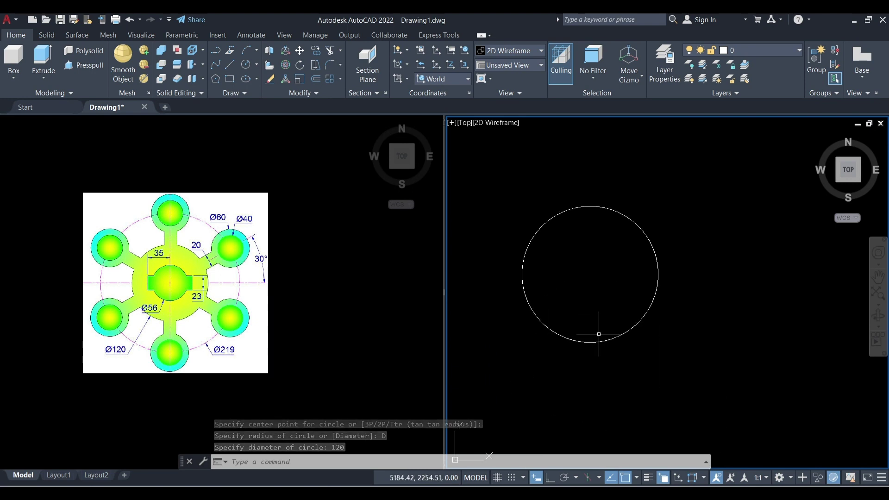
text(c)
key(Return)
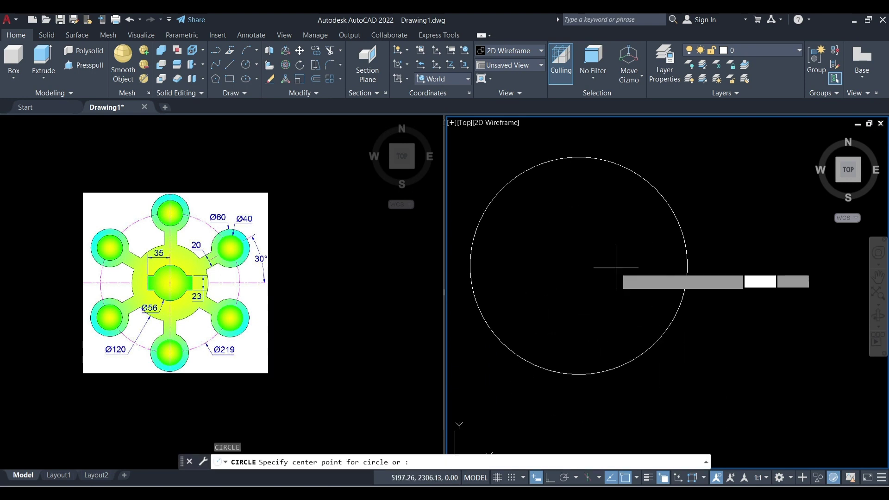
click(579, 266)
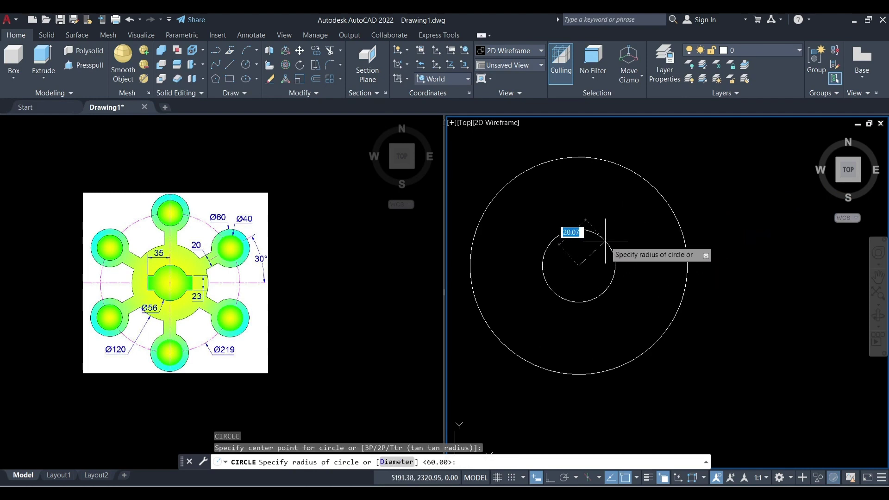
text(D)
key(Return)
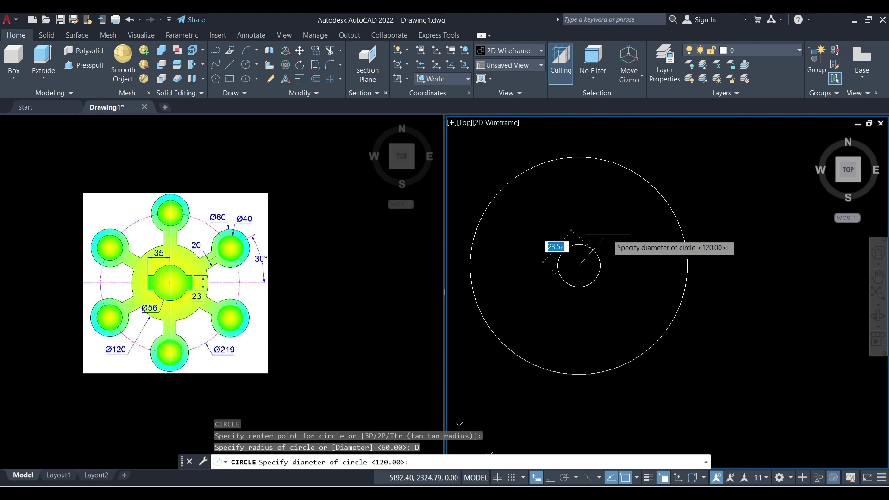
key(Return)
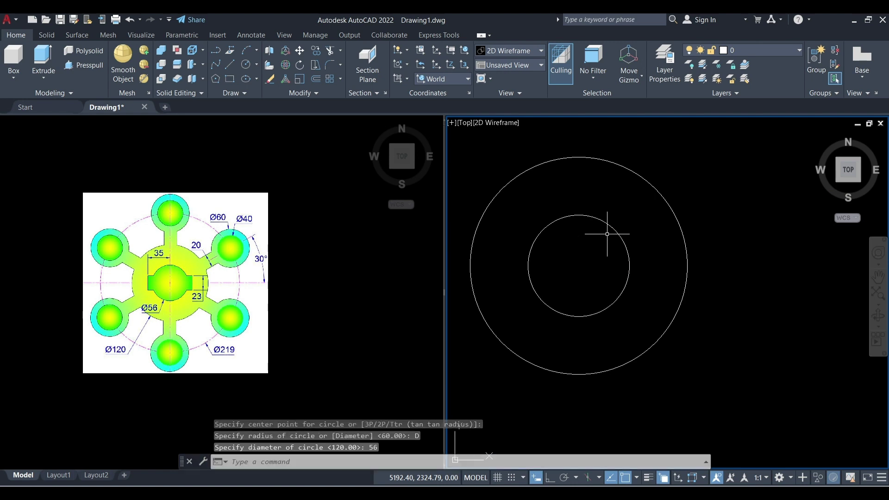
- Draw a line from the circles' centre 35 horizontally to the right, continuing 23/2 vertically upward, with Ortho on
scroll(631, 236, down, 4)
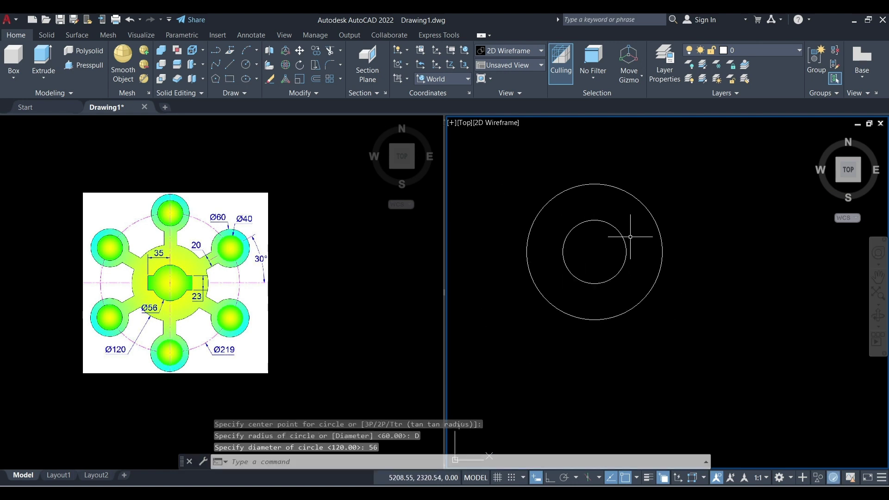
scroll(627, 222, up, 2)
scroll(627, 221, down, 3)
scroll(622, 297, up, 3)
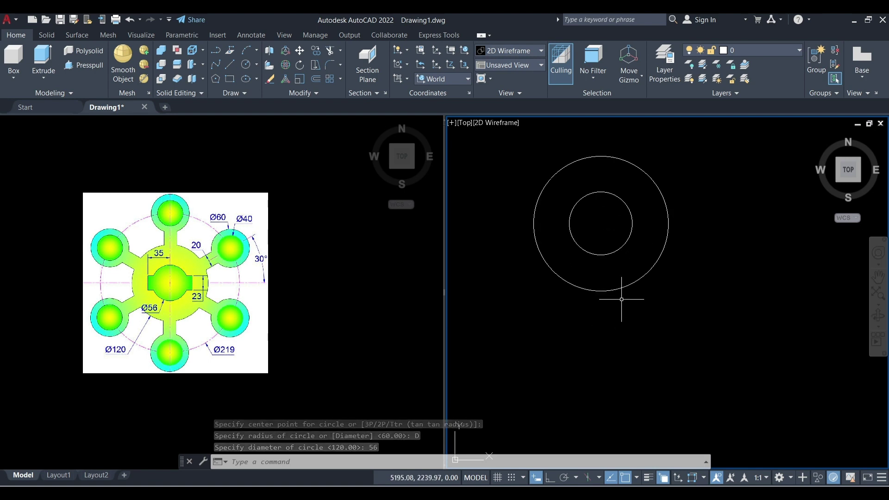
scroll(620, 256, up, 2)
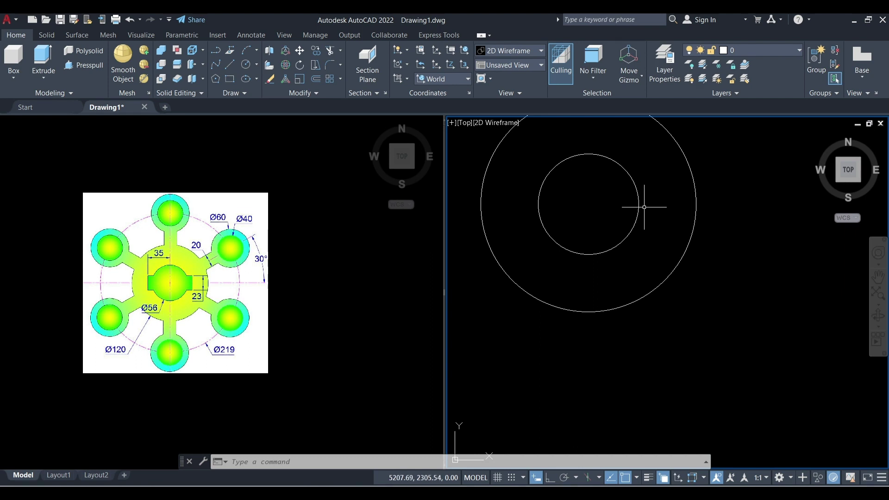
key(Return)
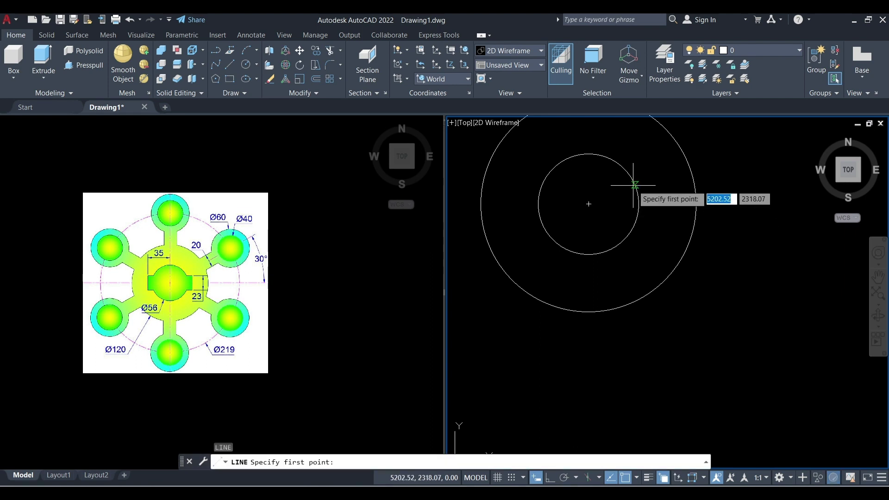
click(588, 204)
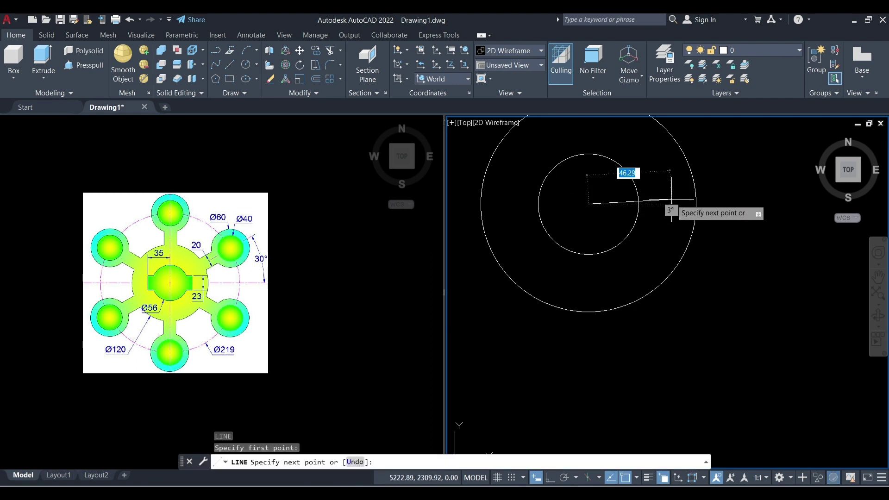
key(F8)
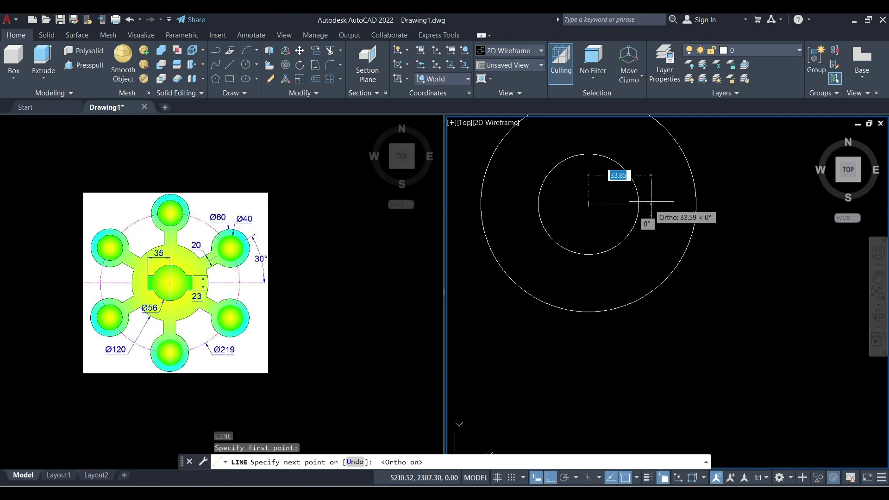
text(35)
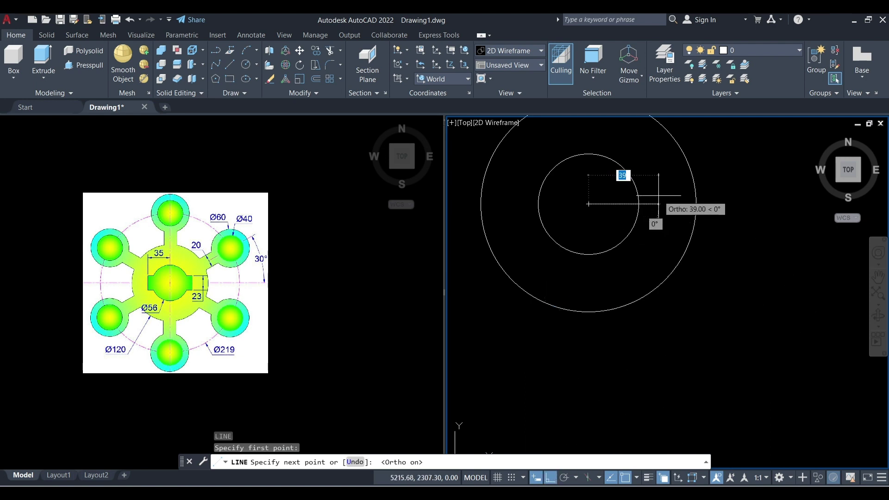
key(Return)
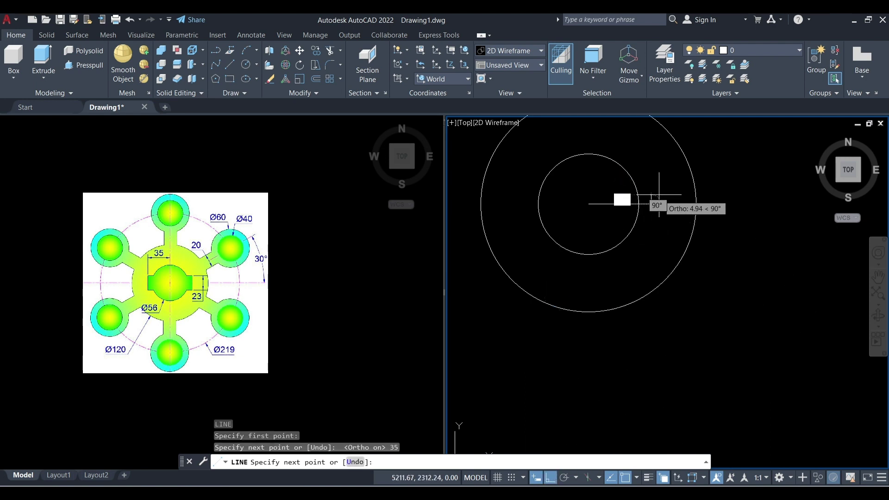
scroll(659, 188, up, 2)
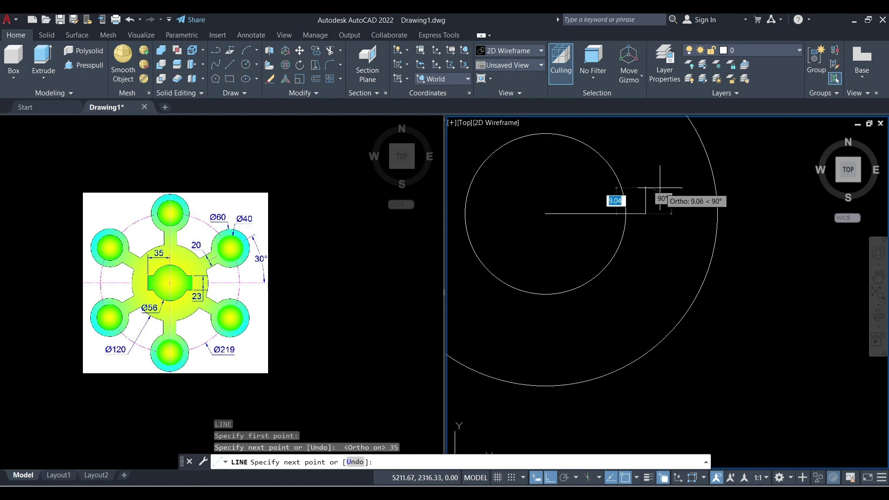
text(23)
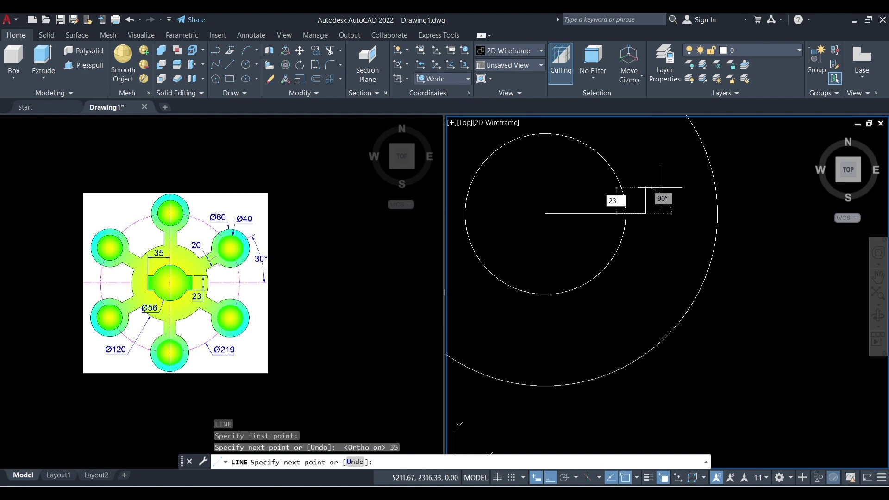
key(Return)
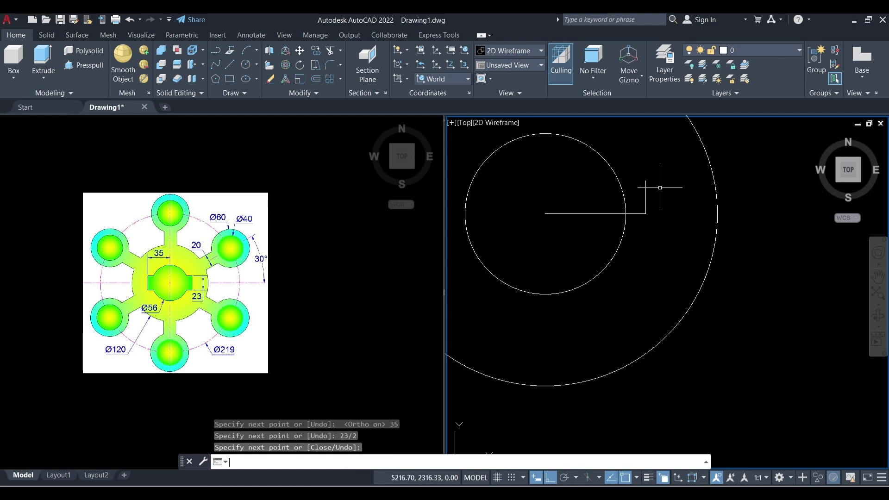
key(Return)
- Mirror the short vertical line across the horizontal centre line, keeping the original
text(MI)
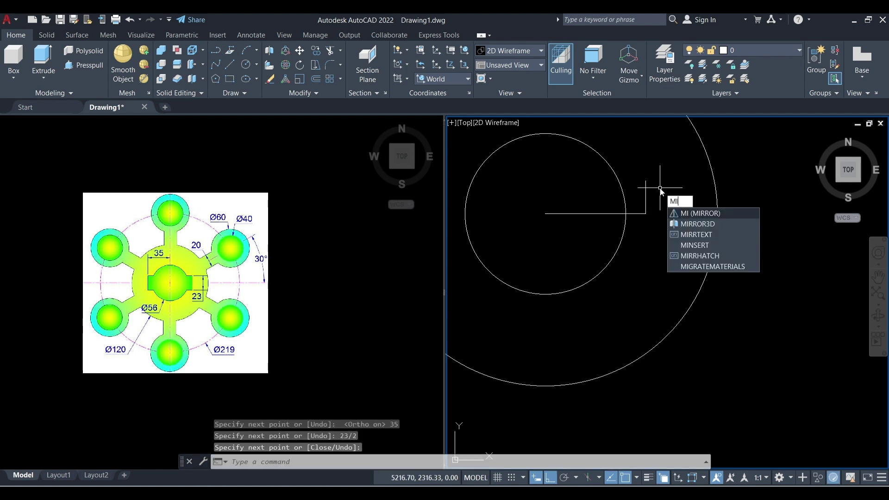
key(Return)
mouse_move(659, 187)
mouse_down()
mouse_move(645, 194)
mouse_move(656, 204)
mouse_up()
key(Return)
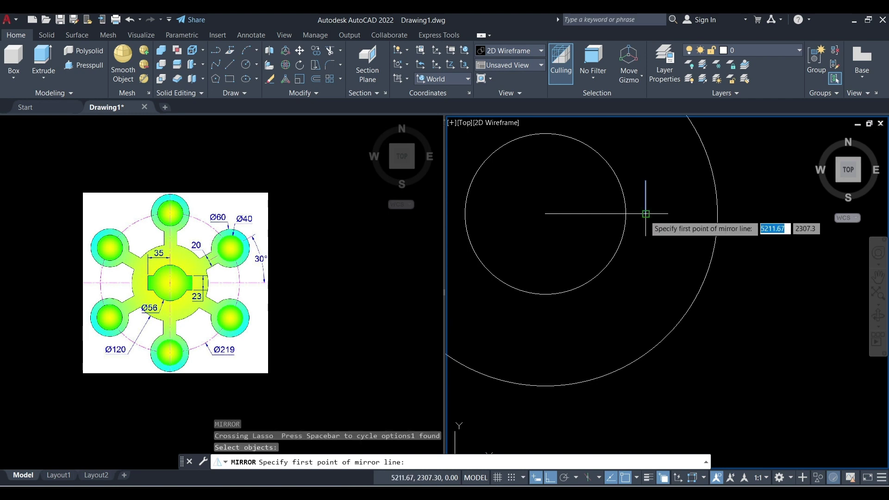
click(645, 213)
click(745, 221)
key(Return)
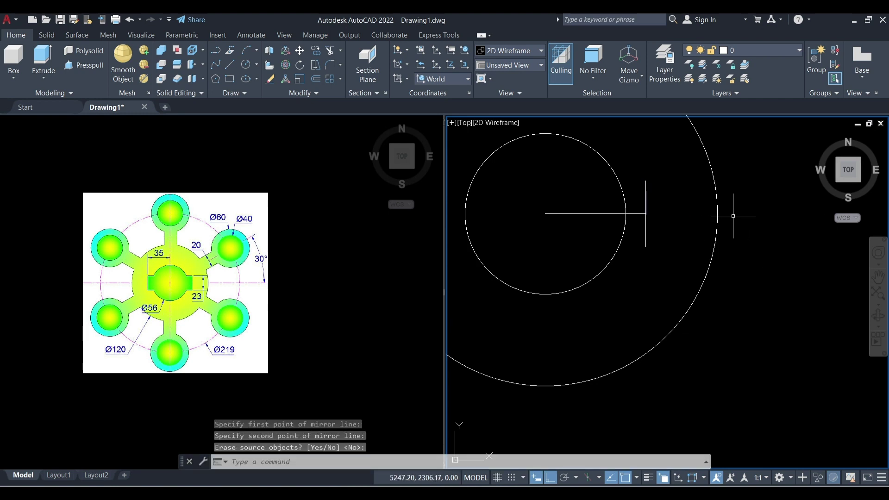
- Draw two horizontal lines about 26 long from both ends of the vertical keyway edge back into the 56 circle
scroll(682, 203, down, 2)
scroll(630, 204, up, 2)
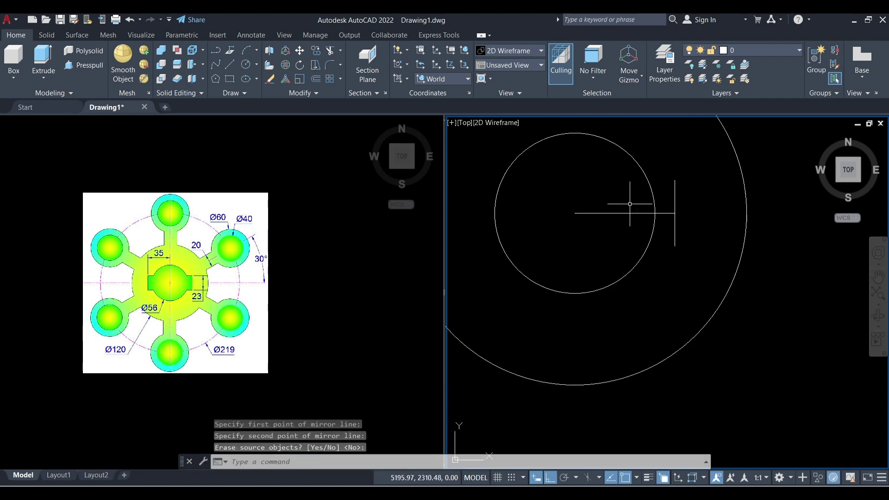
key(Return)
click(675, 181)
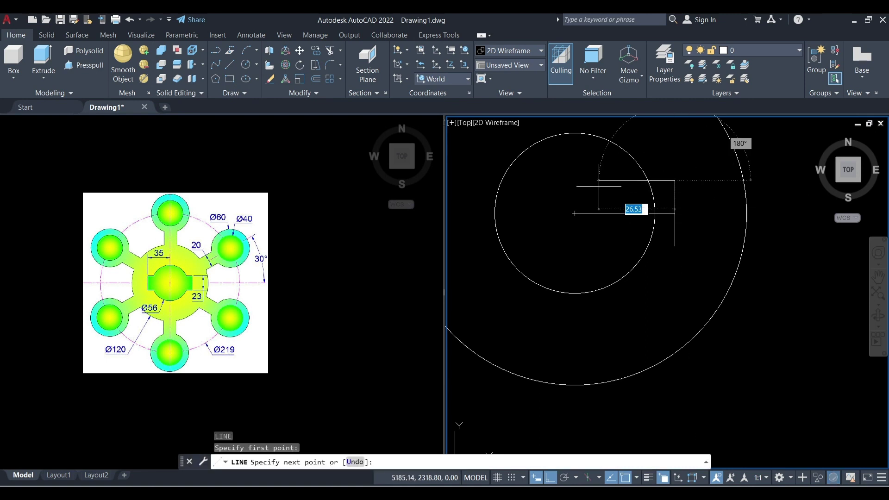
key(Escape)
key(Return)
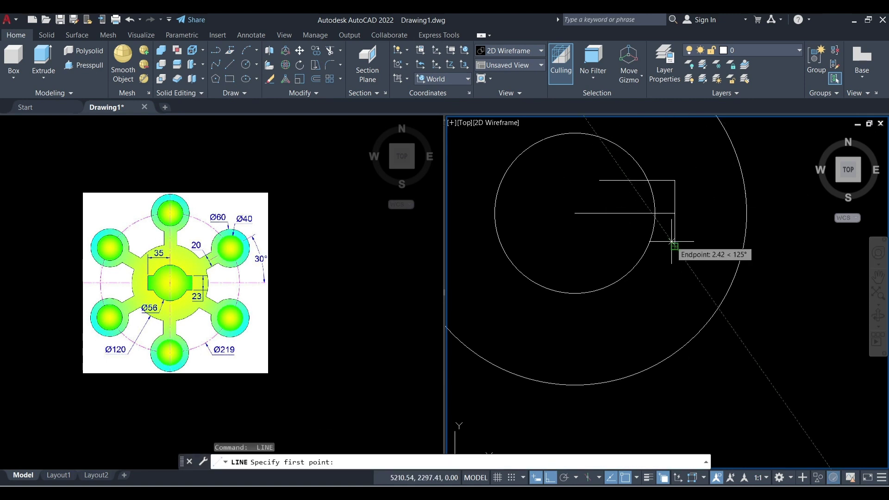
click(675, 246)
click(604, 246)
key(Escape)
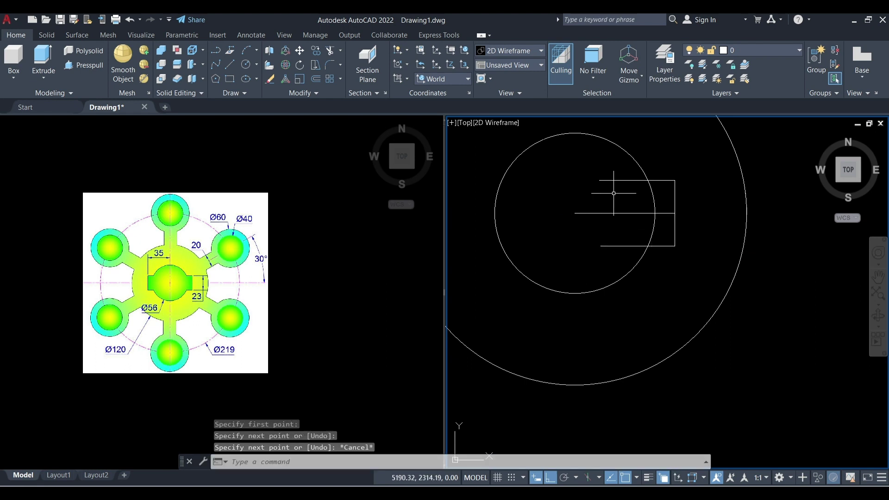
- Trim the parts of the two horizontal keyway lines that lie inside the 56 circle
text(TR)
key(Return)
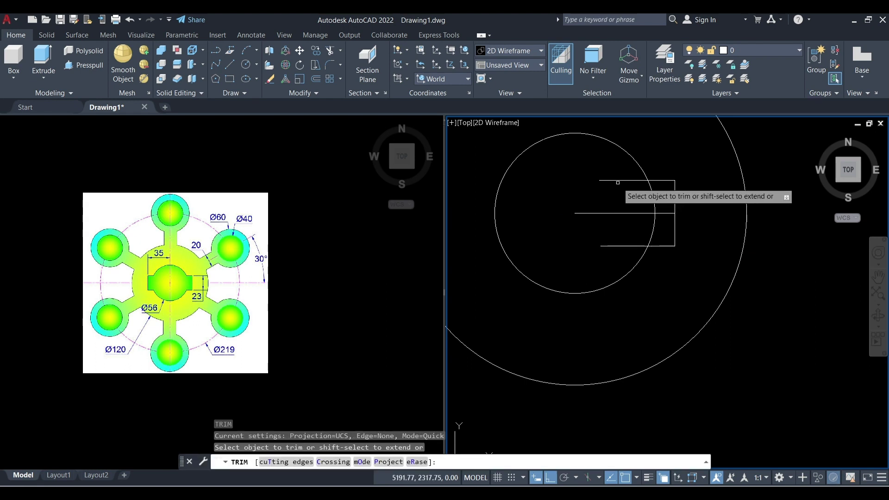
click(626, 193)
drag(622, 197, 621, 200)
drag(623, 233, 620, 249)
key(Escape)
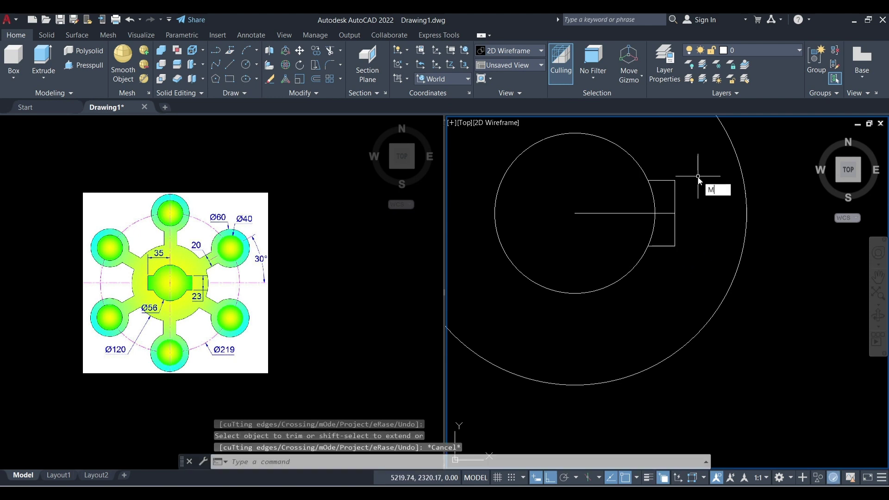
- Mirror the right keyway outline about the vertical axis through the circles' centre, keeping the source lines
key(Return)
drag(692, 163, 672, 182)
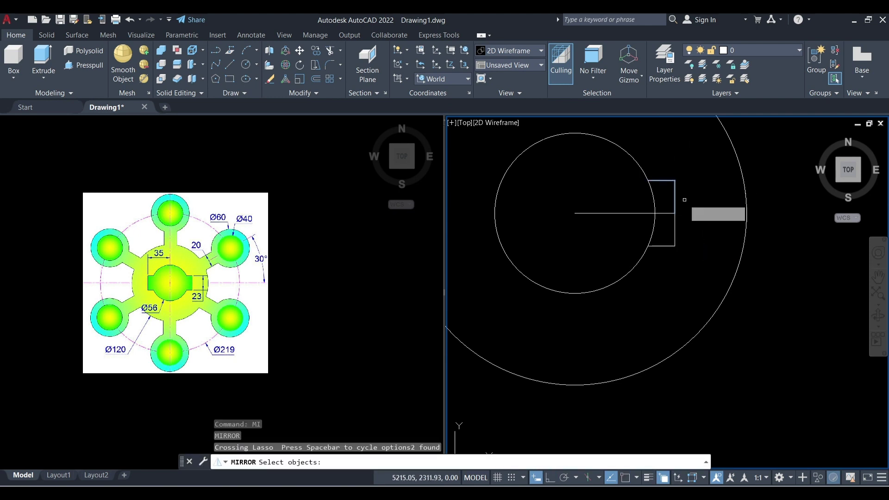
drag(679, 225, 676, 260)
scroll(677, 250, down, 2)
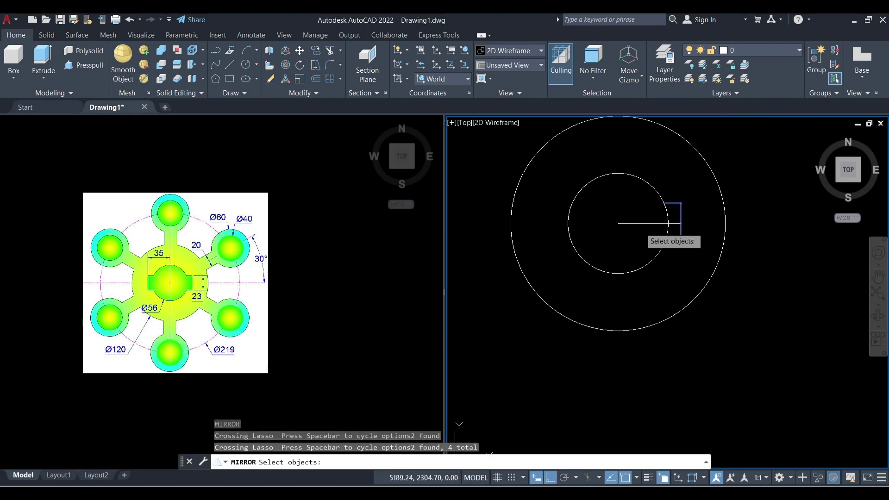
key(Return)
click(624, 223)
click(612, 293)
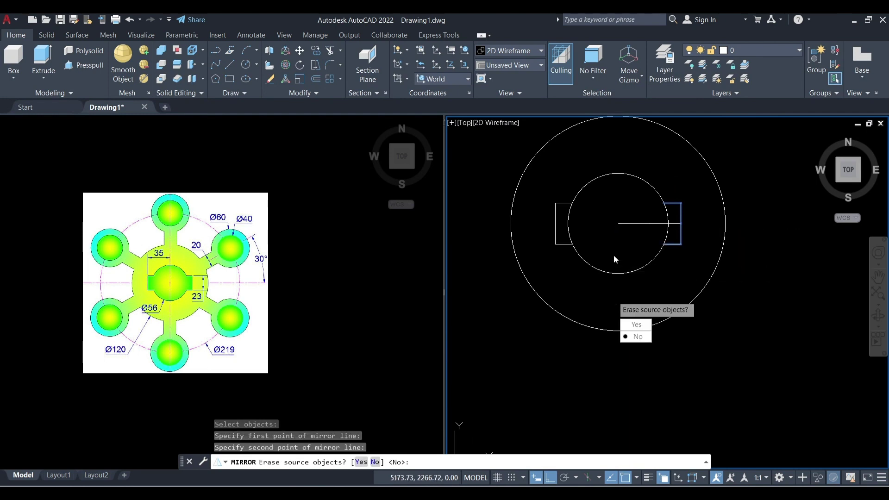
key(Return)
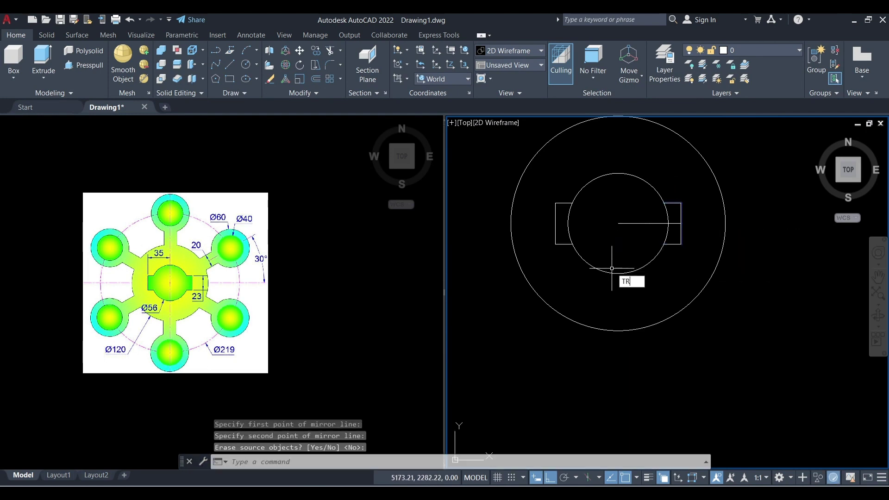
- Trim away the 56 circle's arcs between the keyway edges on both sides, together with the horizontal construction line
key(Return)
scroll(652, 231, up, 2)
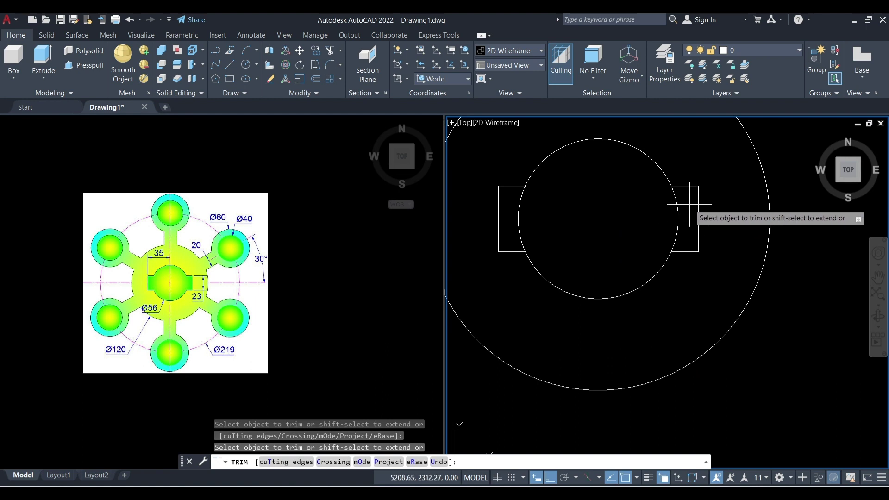
mouse_move(689, 205)
mouse_down()
mouse_move(681, 238)
mouse_move(682, 217)
mouse_up()
drag(554, 206, 518, 218)
scroll(572, 219, down, 3)
scroll(577, 216, down, 3)
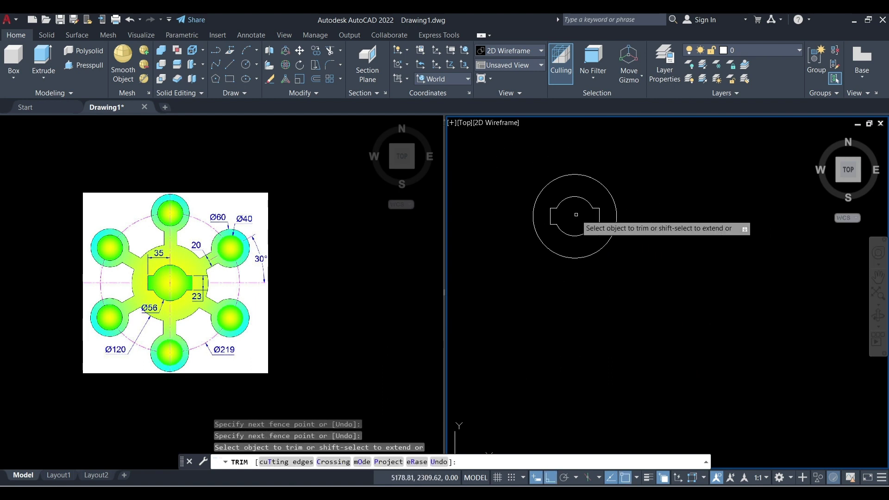
key(Escape)
- Draw a circle of diameter 219 concentric with the 120 circle
scroll(578, 195, up, 4)
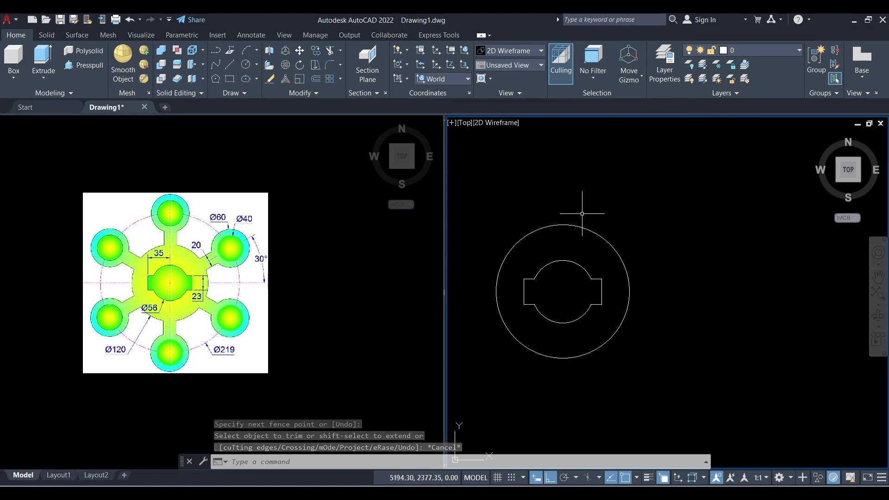
text(c)
key(Return)
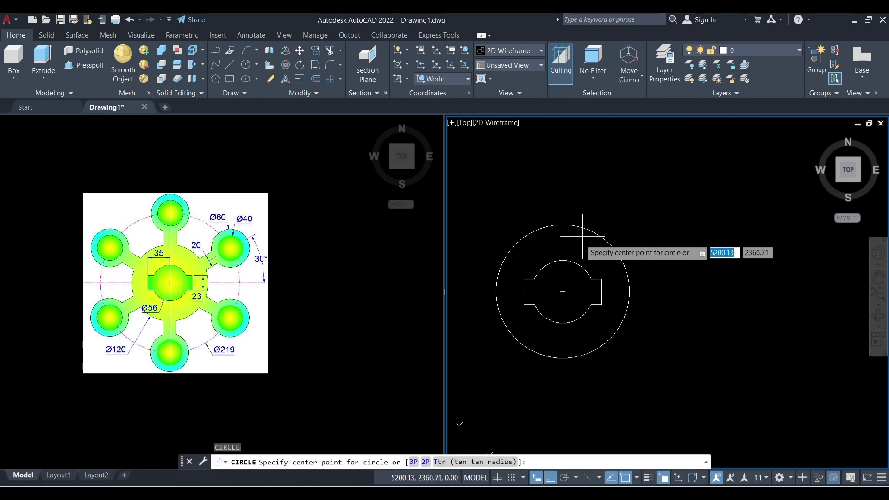
click(563, 290)
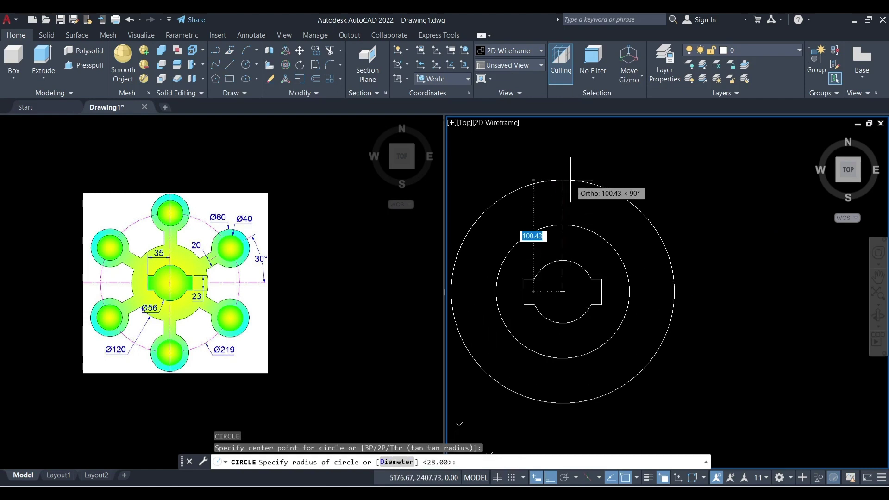
text(D)
key(Return)
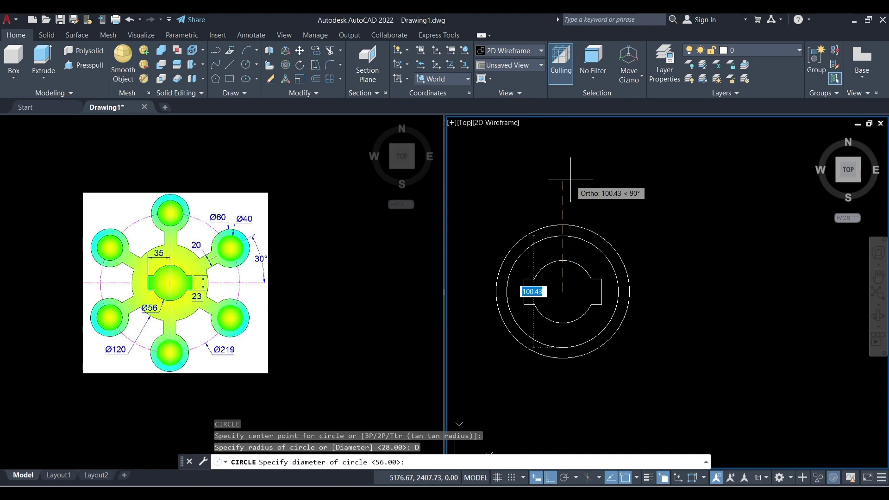
text(219)
key(Return)
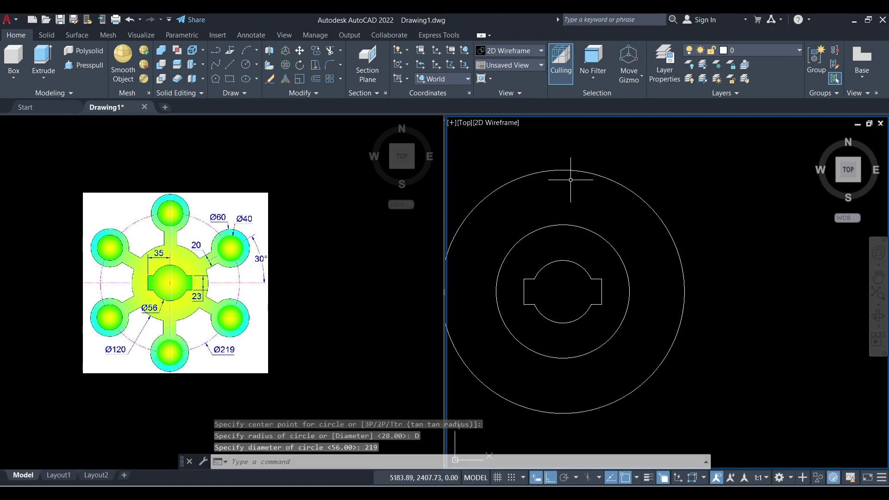
scroll(570, 180, down, 4)
scroll(546, 182, up, 4)
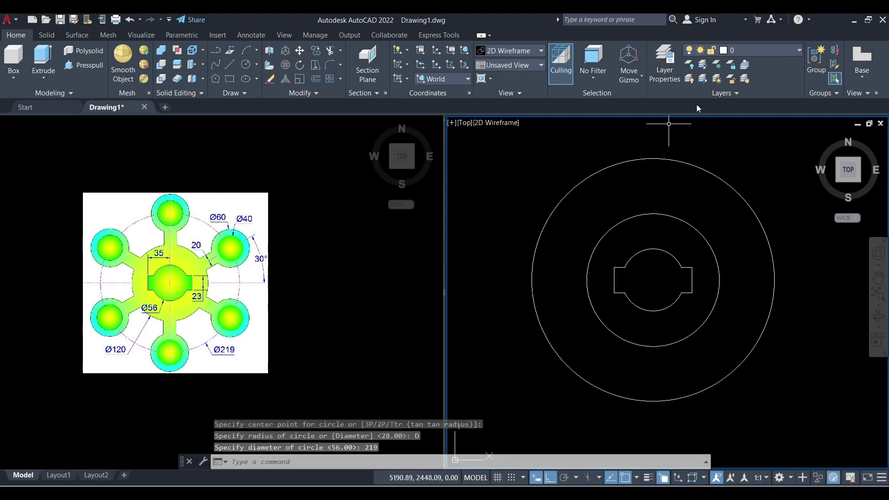
click(767, 168)
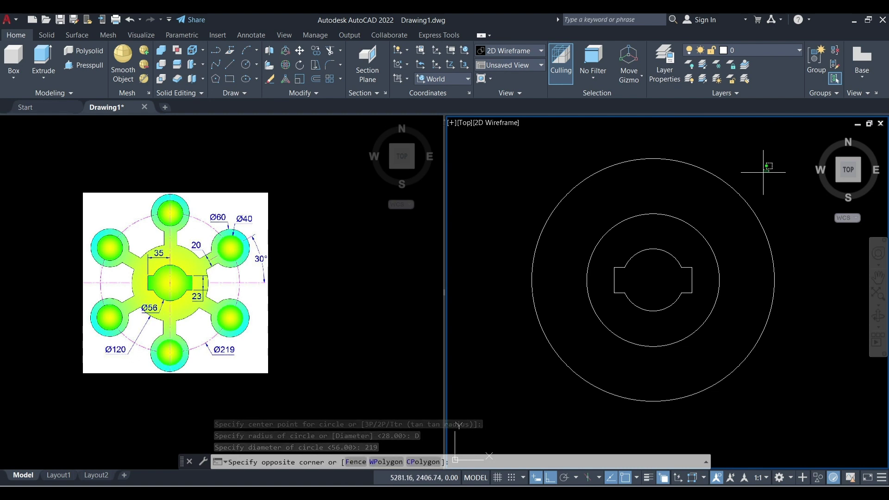
click(728, 200)
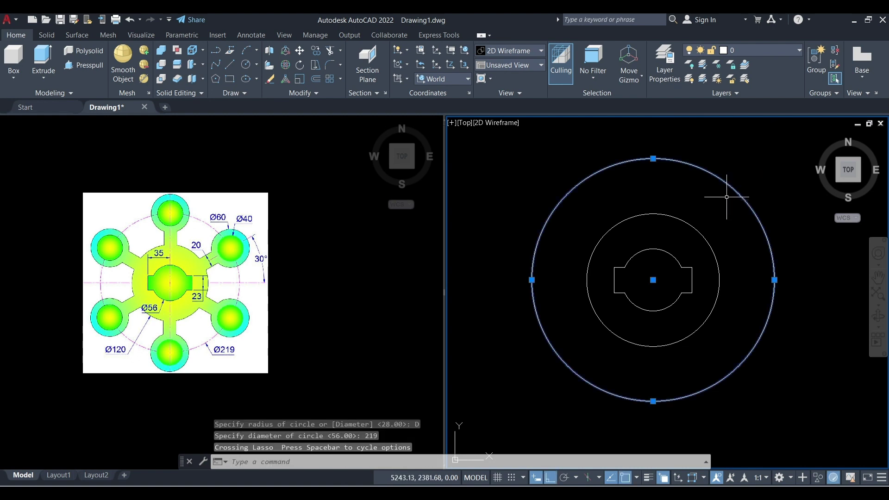
key(ctrl+1)
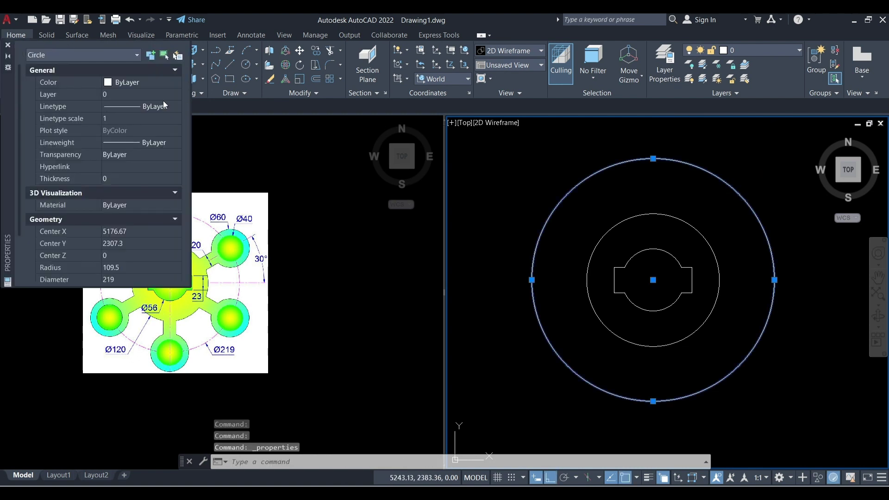
click(165, 106)
click(165, 107)
click(165, 113)
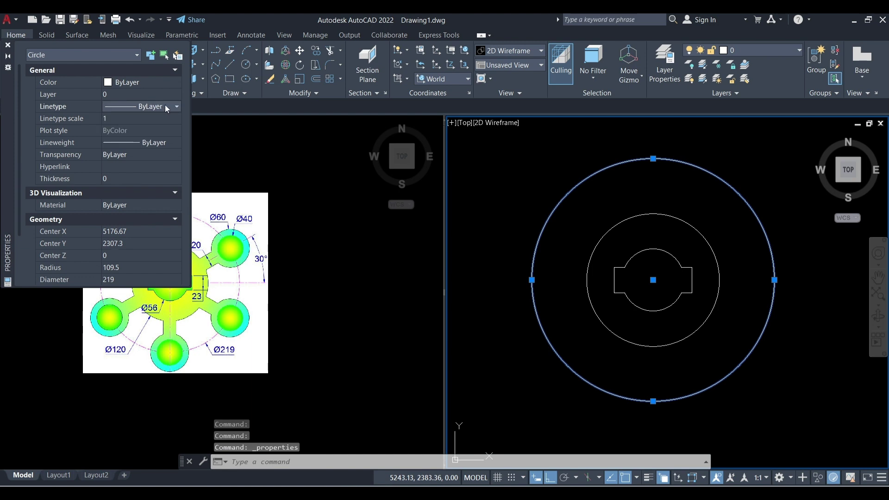
click(165, 107)
click(165, 106)
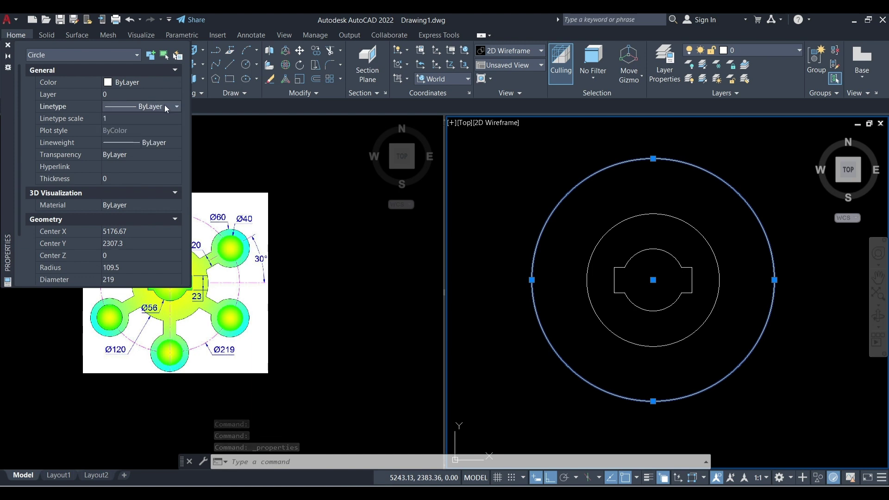
click(176, 110)
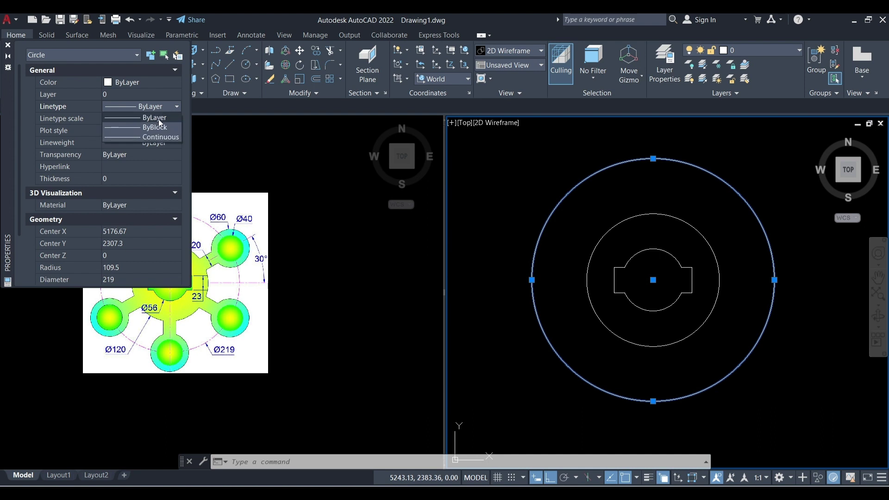
click(163, 112)
click(163, 137)
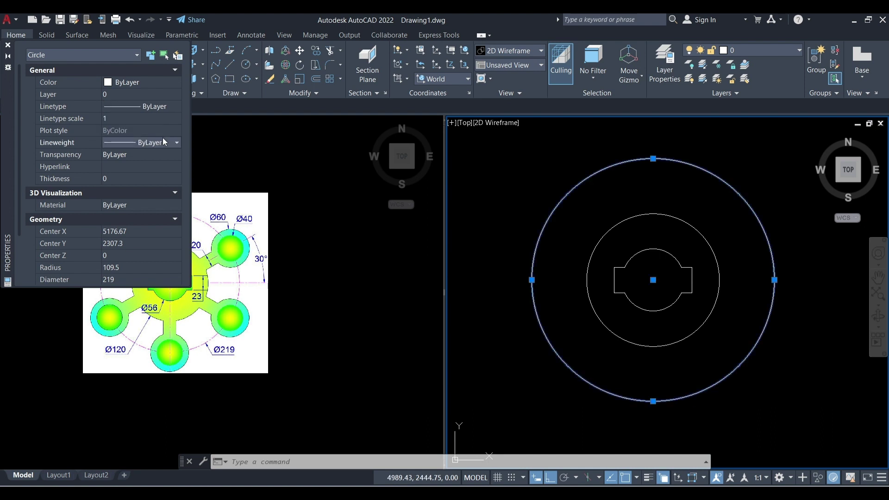
click(163, 138)
click(163, 138)
key(Escape)
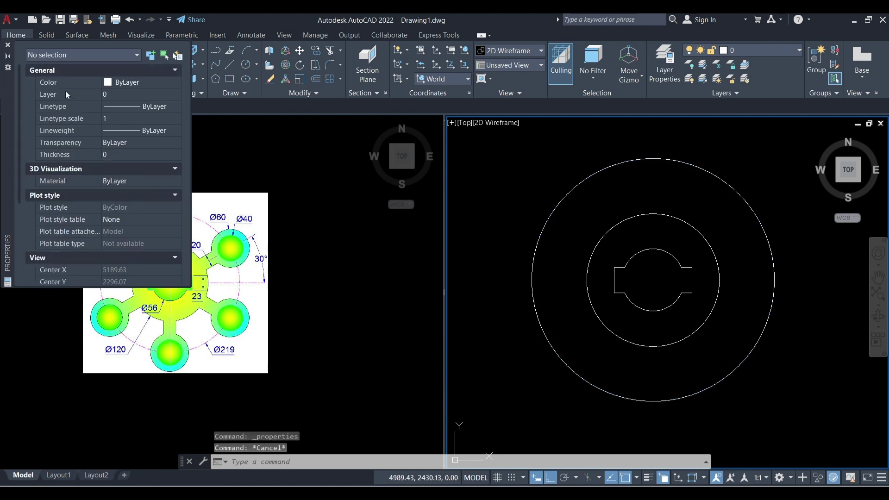
click(8, 45)
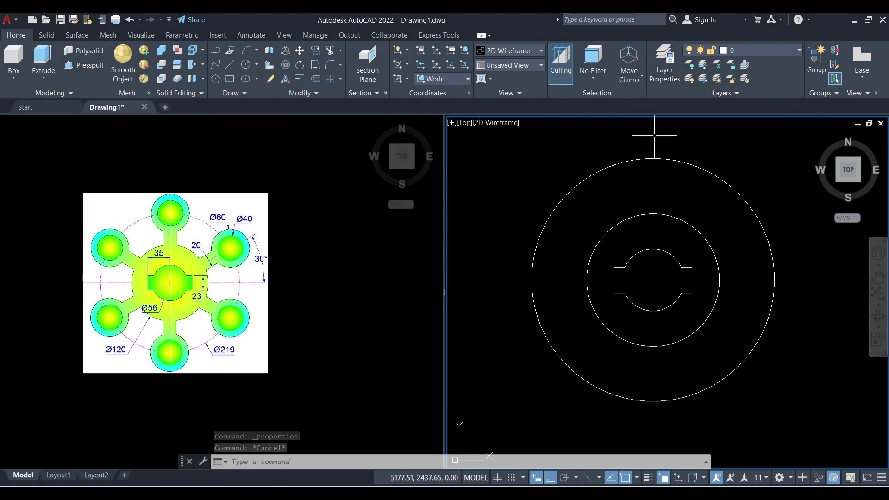
- Load the ACAD_ISO04W100 (ISO long-dash dot) linetype from acadiso.lin into the drawing
text(LINE)
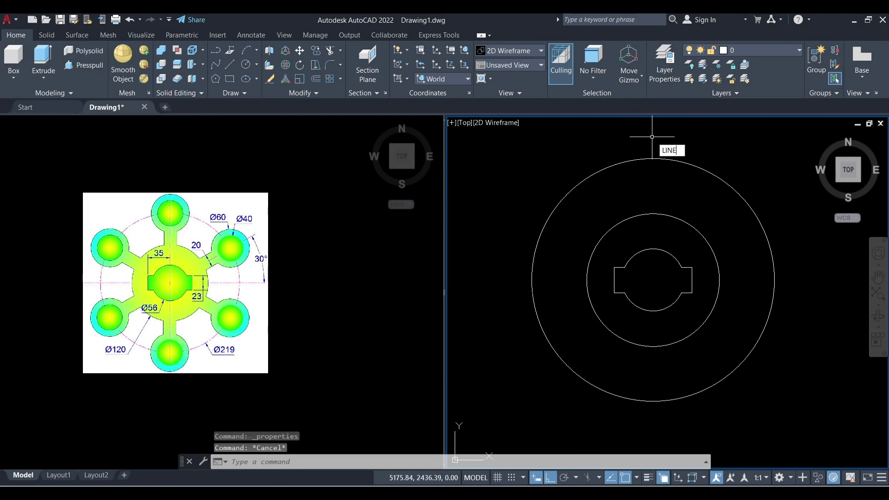
text(TYPE)
key(Return)
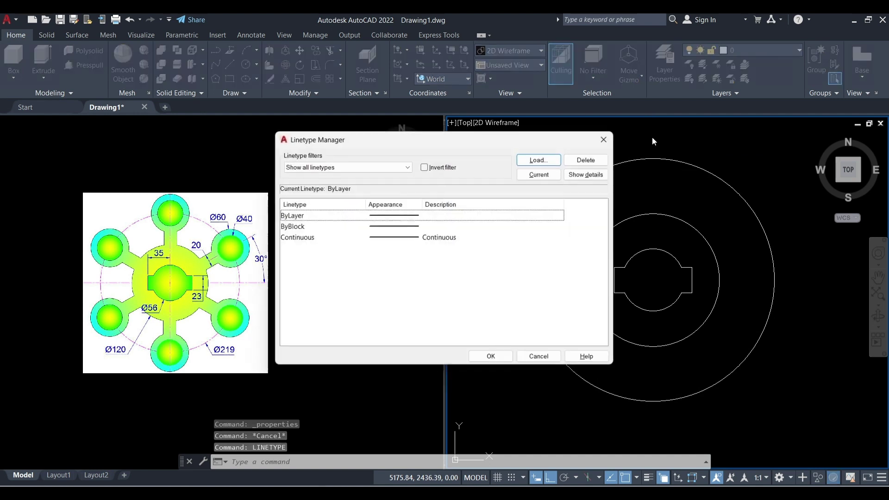
click(540, 158)
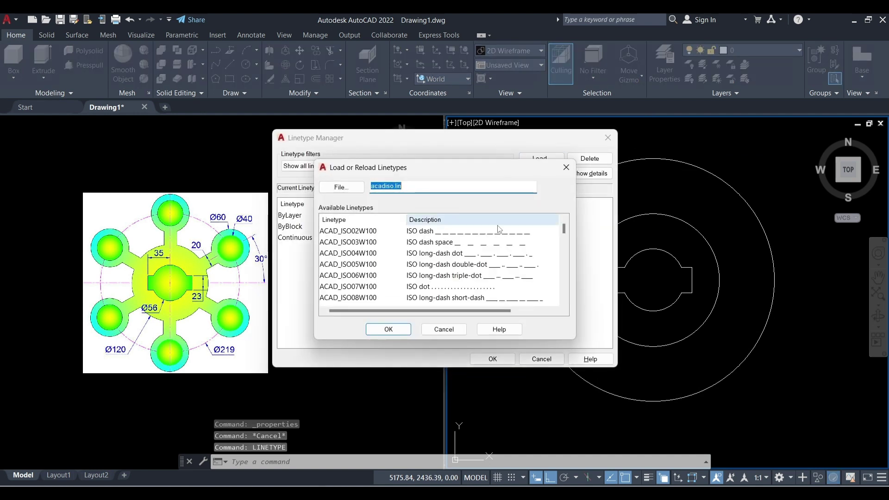
click(485, 256)
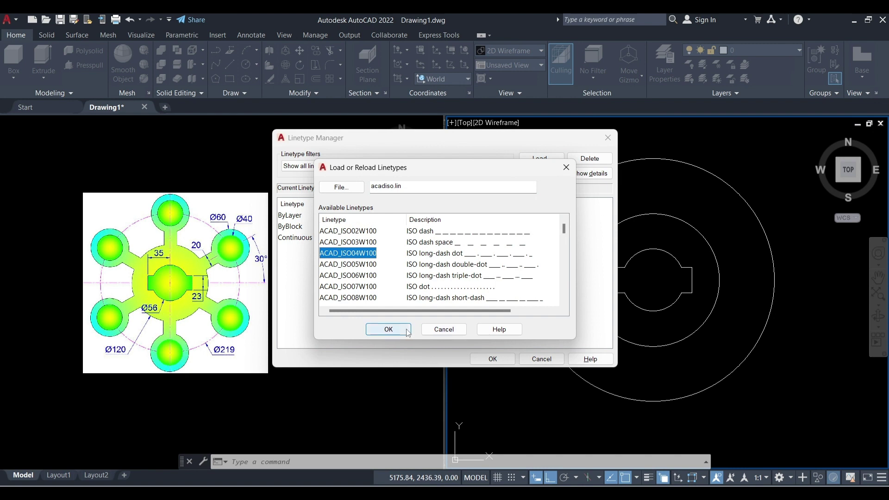
click(389, 329)
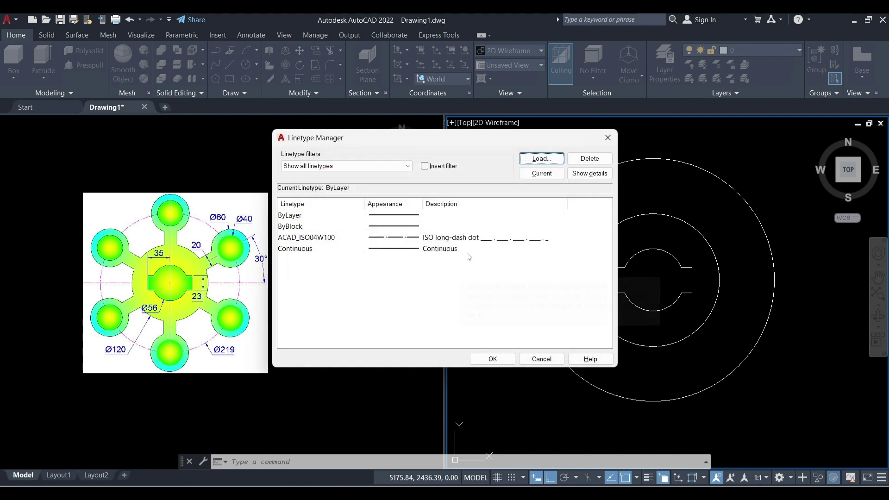
click(483, 240)
click(492, 358)
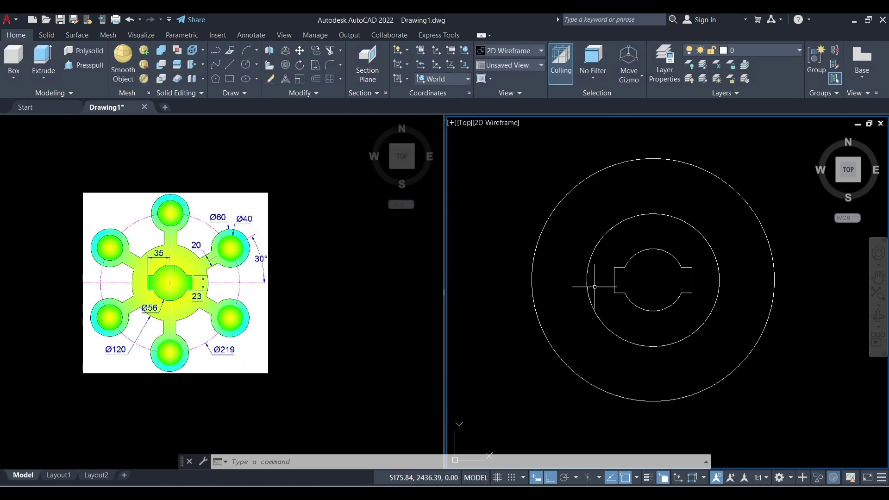
- Change the linetype of the 219 circle to the ACAD_ISO04W100 long-dash dot linetype
drag(777, 186, 747, 196)
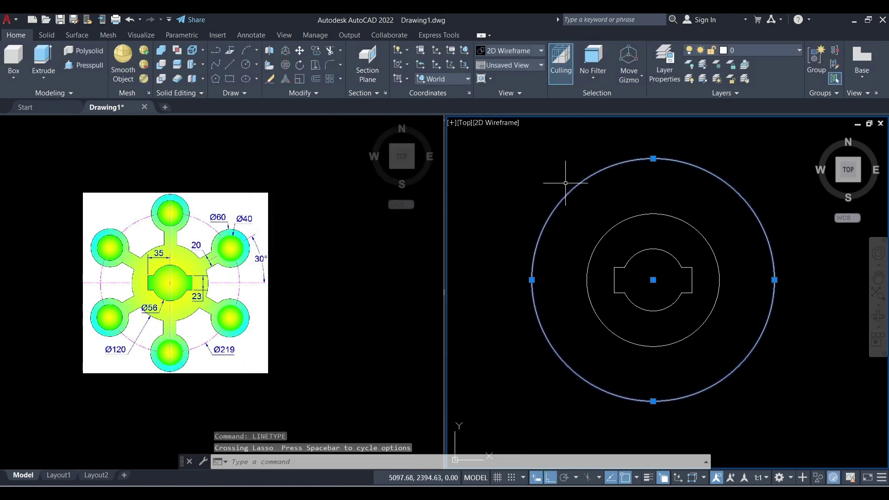
key(ctrl+1)
click(170, 109)
click(176, 106)
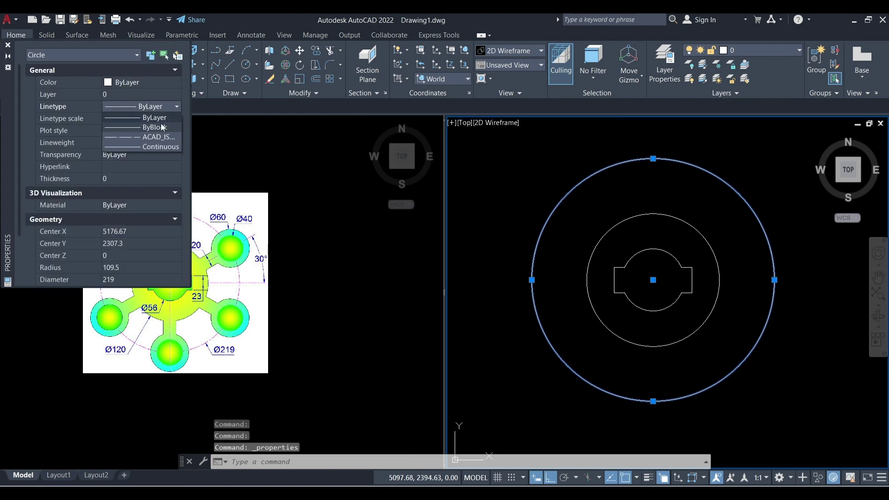
click(139, 137)
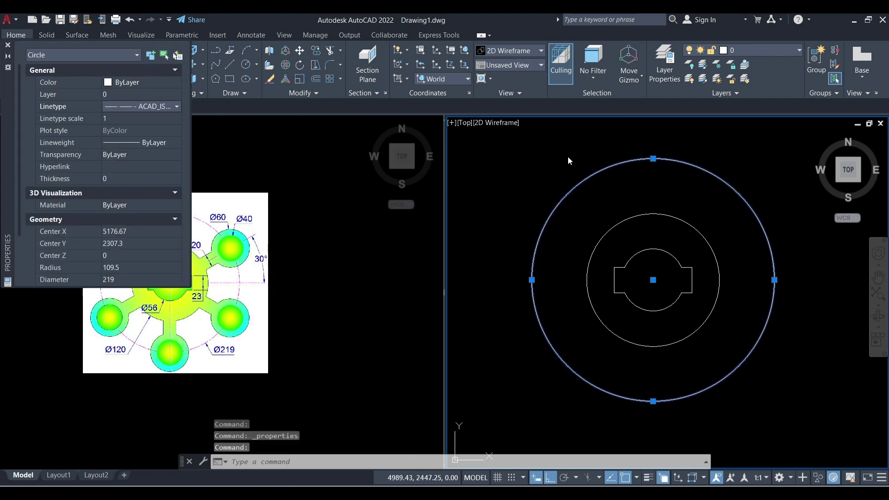
click(7, 45)
key(Escape)
click(782, 51)
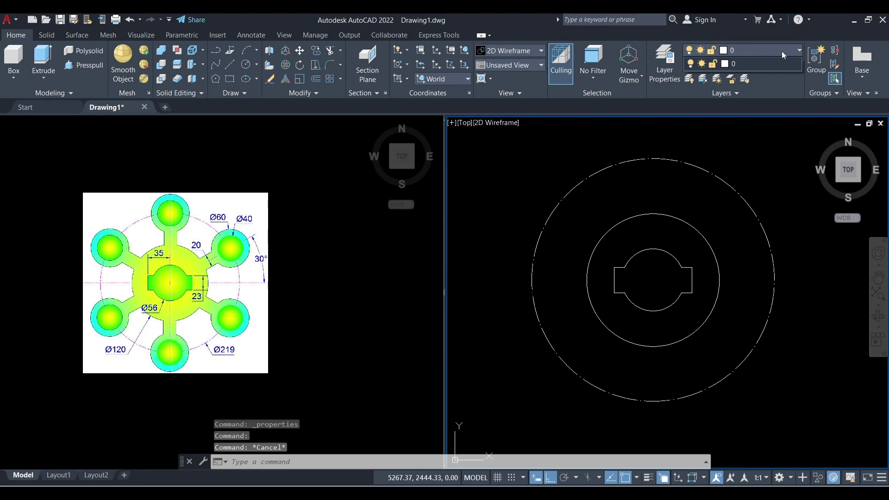
click(774, 64)
- Draw a circle of diameter 40 centred on the top quadrant of the 219 circle
scroll(660, 193, down, 2)
scroll(747, 209, up, 2)
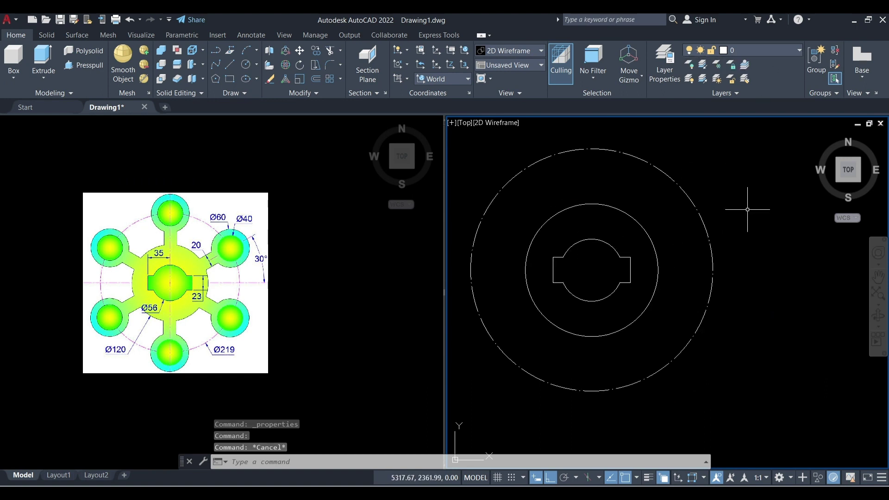
text(c)
key(Return)
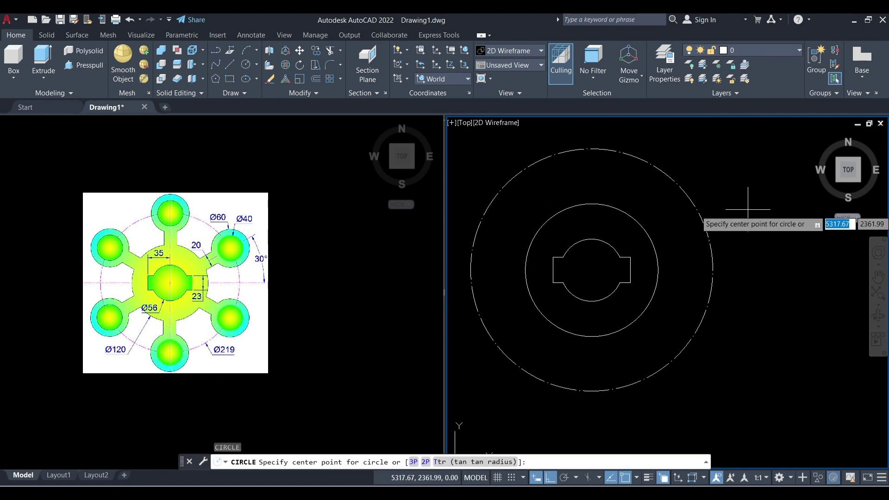
click(591, 149)
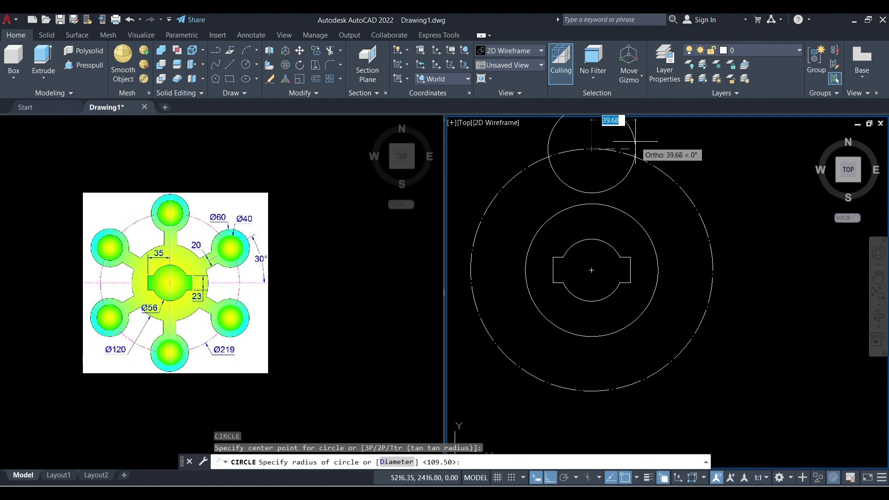
text(D)
key(Return)
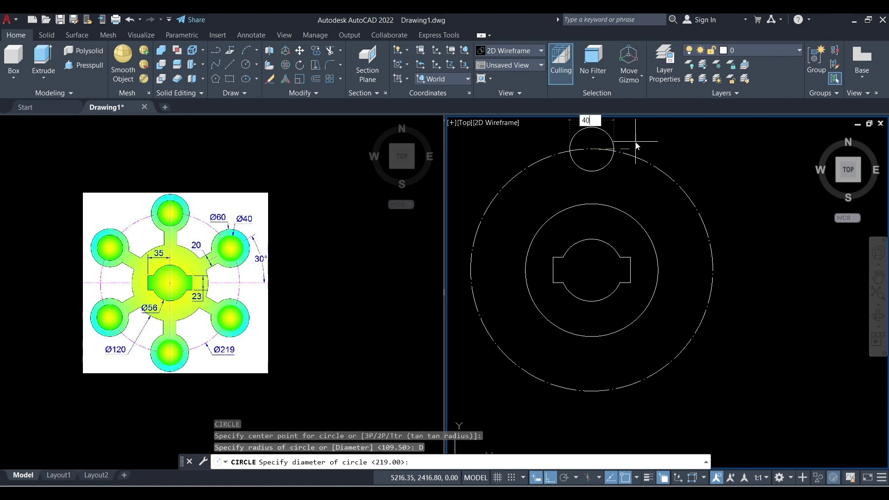
text(40)
key(Return)
- Draw a circle of diameter 60 concentric with the 40 circle at the top of the 219 circle
scroll(634, 136, down, 2)
scroll(631, 139, up, 4)
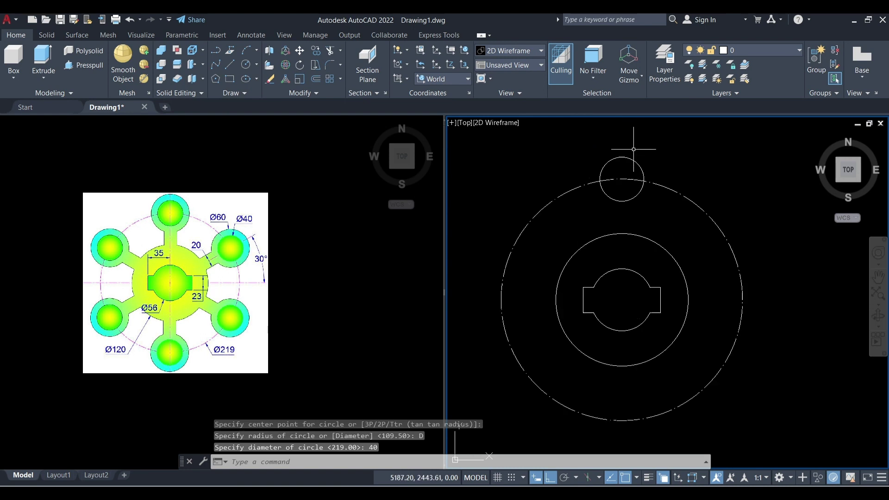
key(Return)
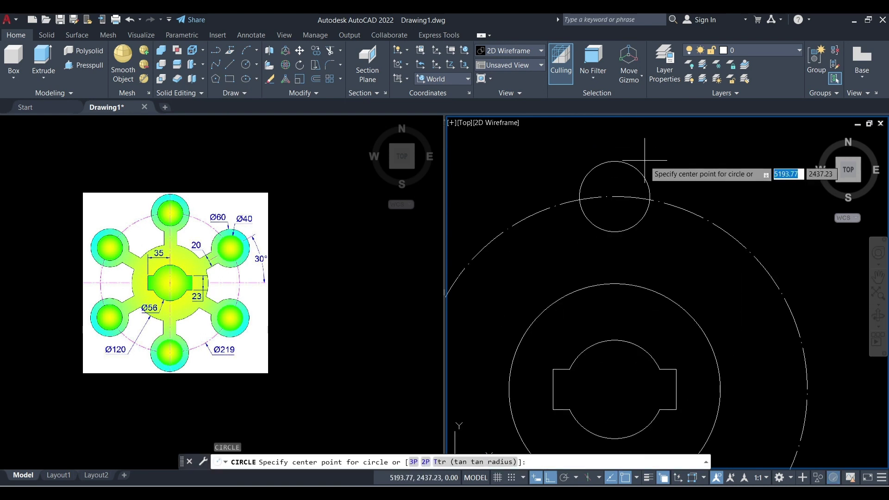
click(614, 196)
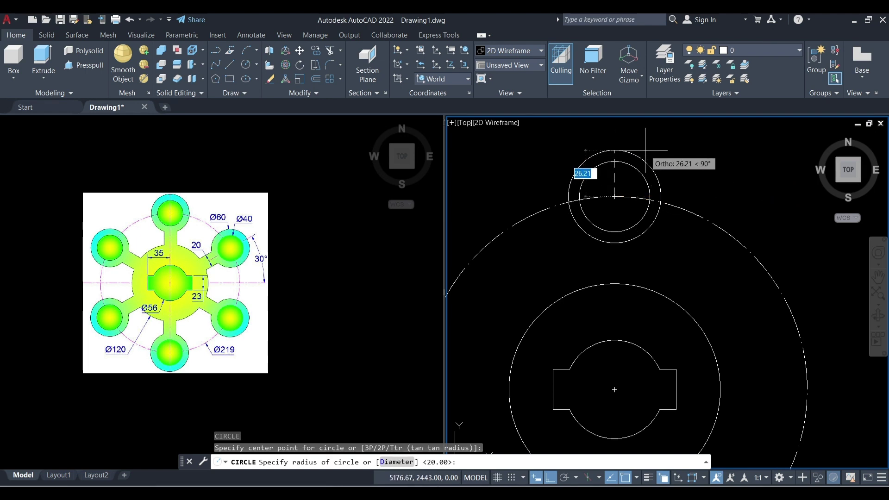
text(D)
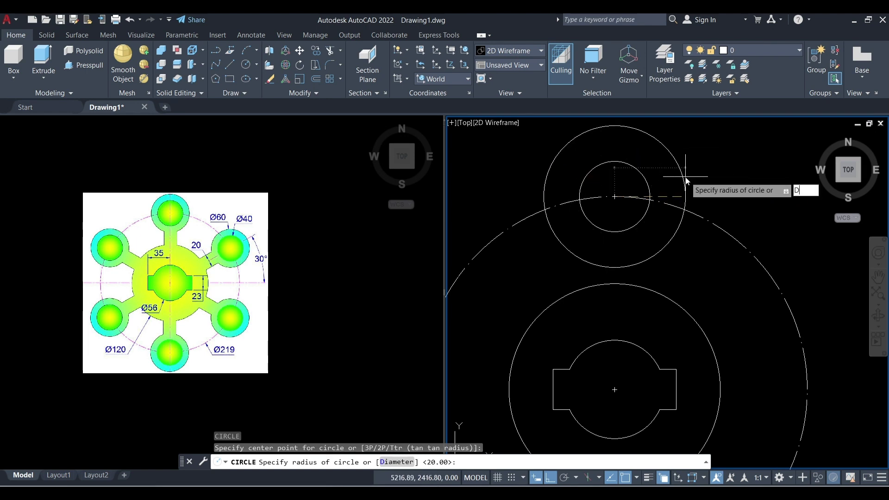
key(Return)
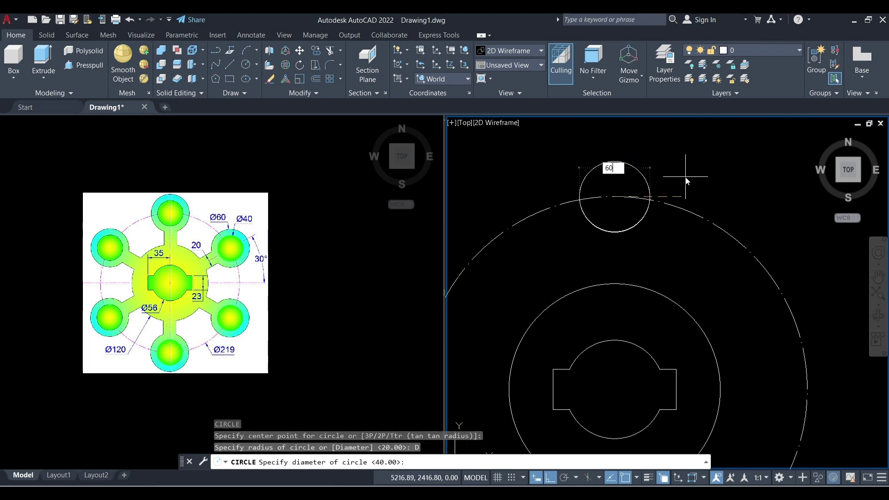
key(Return)
- Draw a vertical line about 26 long from the 120 circle's top quadrant up into the 60 circle
scroll(666, 147, down, 3)
scroll(662, 149, up, 3)
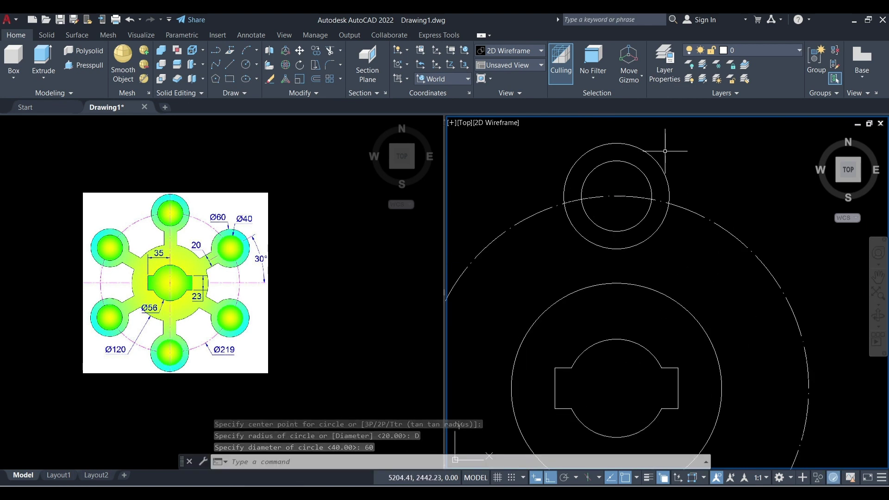
text(l)
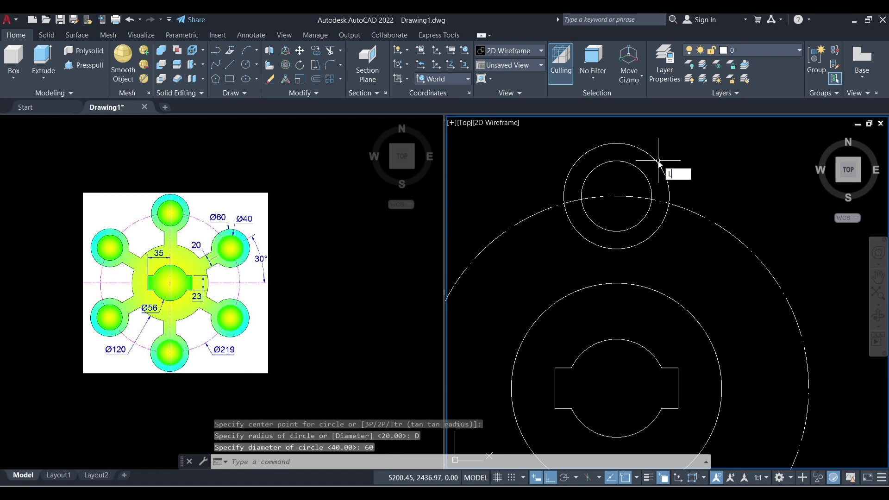
key(Return)
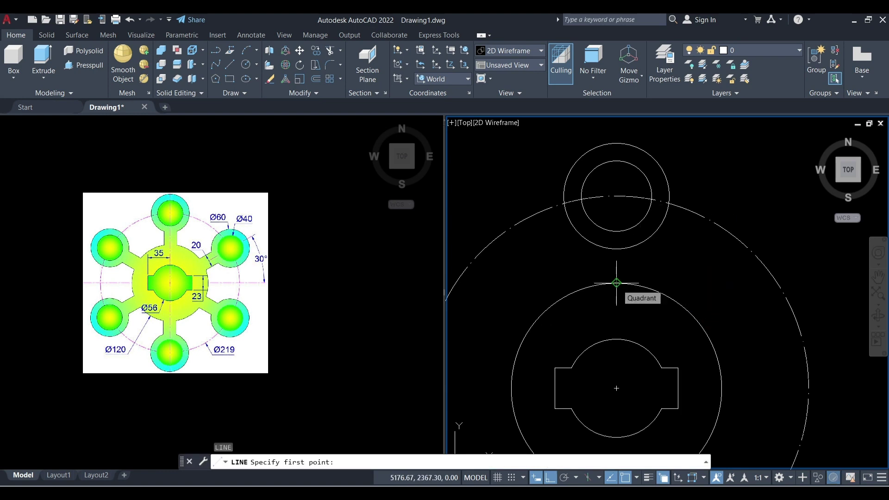
click(616, 283)
scroll(616, 230, up, 2)
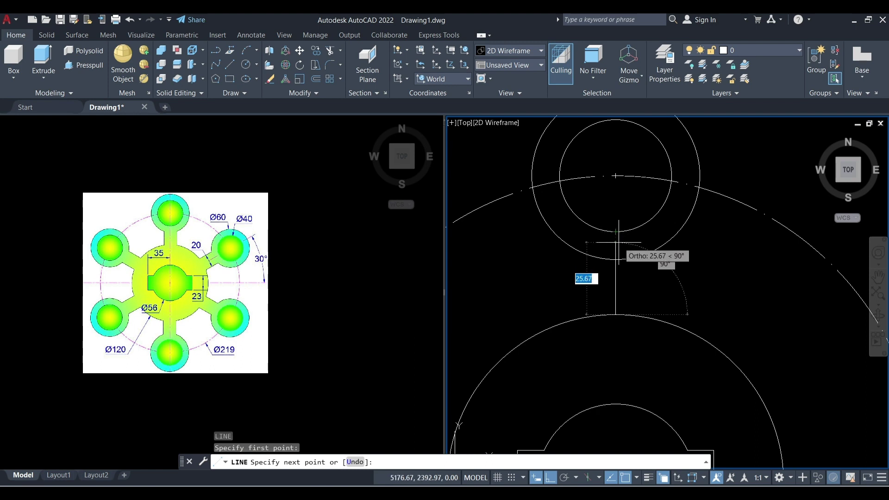
click(617, 242)
key(Escape)
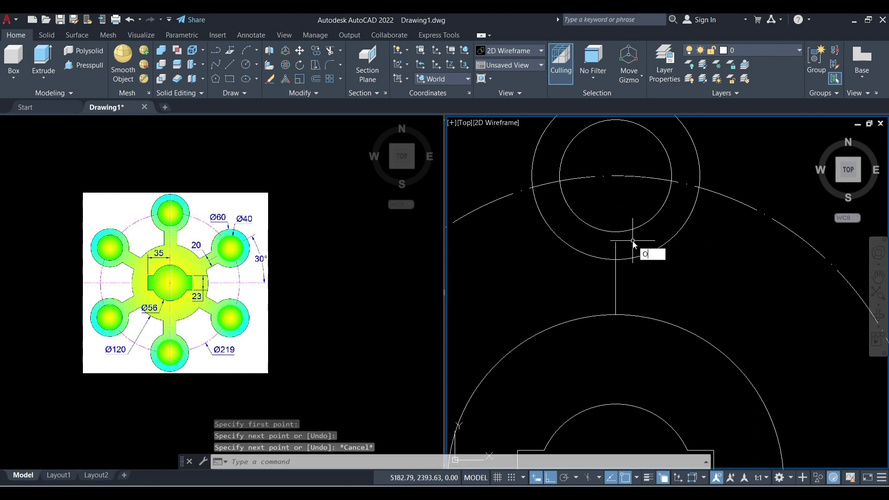
- Offset the vertical line between the 120 and 60 circles by 10 to both sides
text(O)
key(Return)
key(Return)
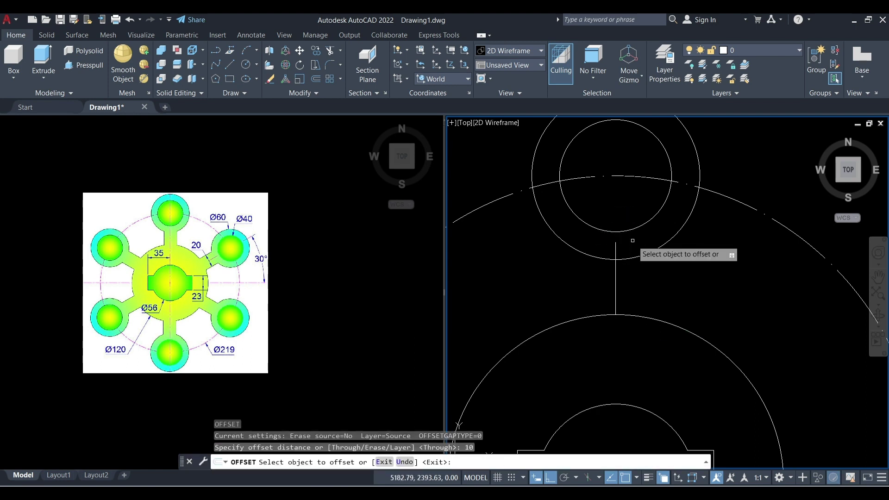
click(615, 272)
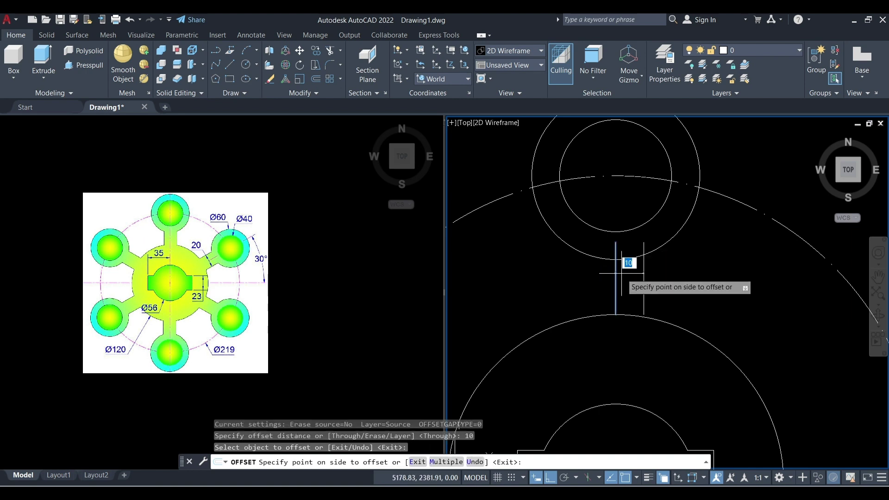
click(620, 280)
click(615, 285)
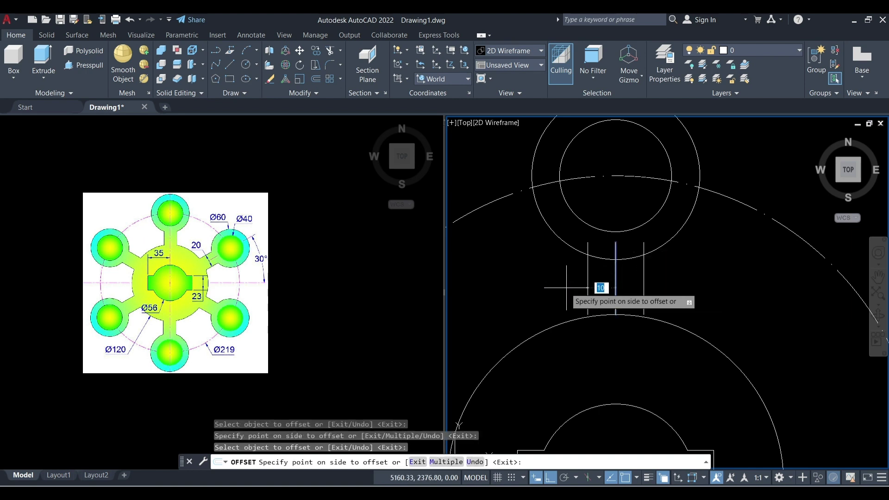
click(597, 285)
key(Escape)
- Delete the original vertical line in the middle of the top arm
click(620, 277)
click(607, 286)
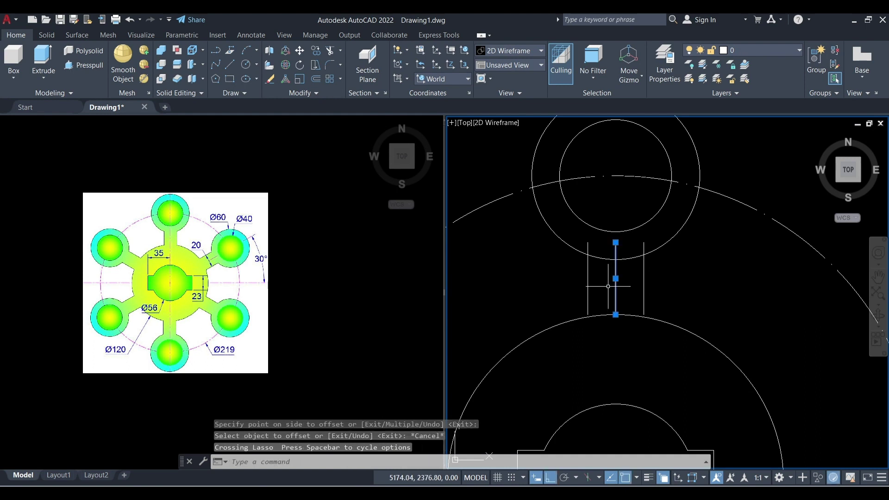
key(Delete)
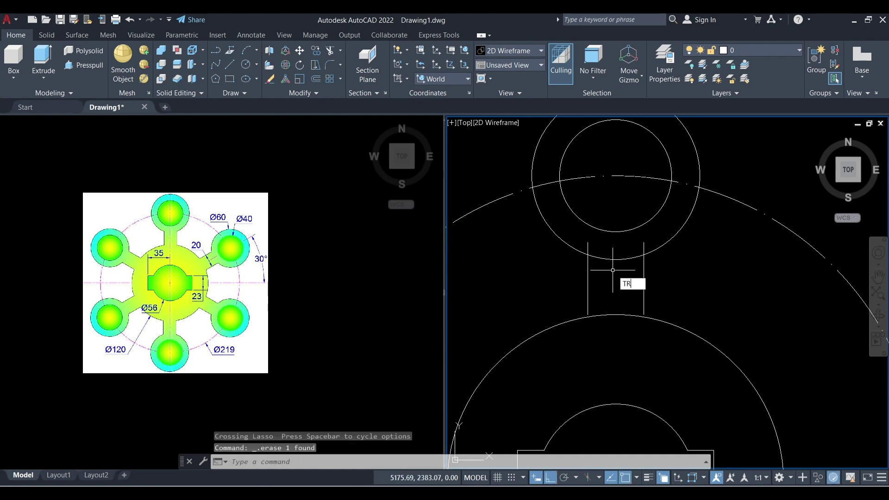
- Extend both arm lines down to the 120 circle, and trim their upper ends and the 60 circle's arc between them
text(TR)
key(Return)
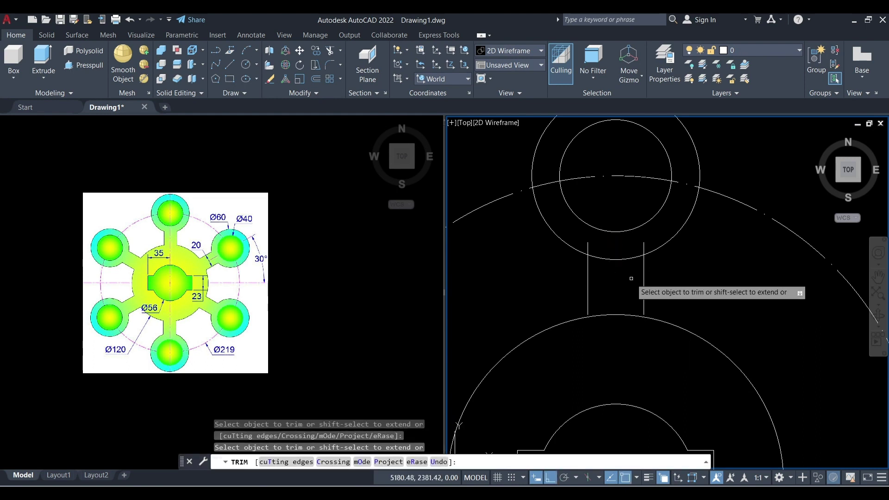
click(643, 282)
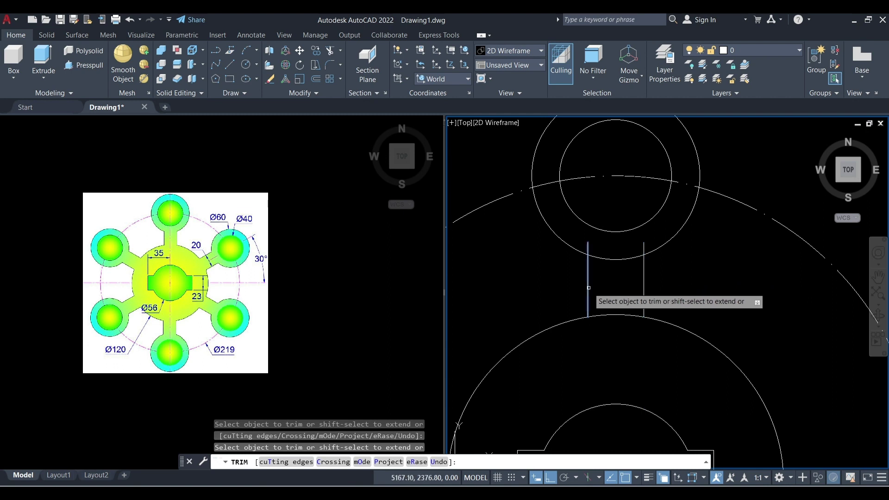
drag(608, 242, 579, 242)
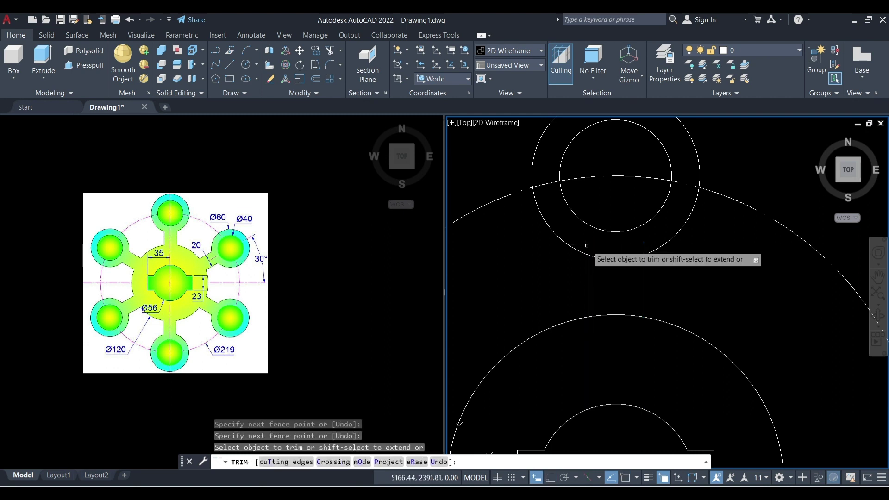
click(640, 243)
drag(639, 242, 610, 256)
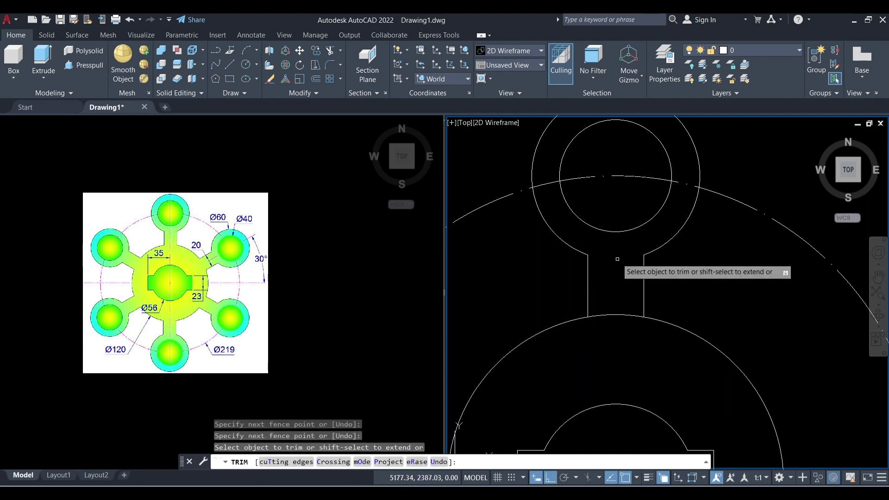
scroll(608, 235, down, 6)
scroll(616, 250, up, 2)
key(Escape)
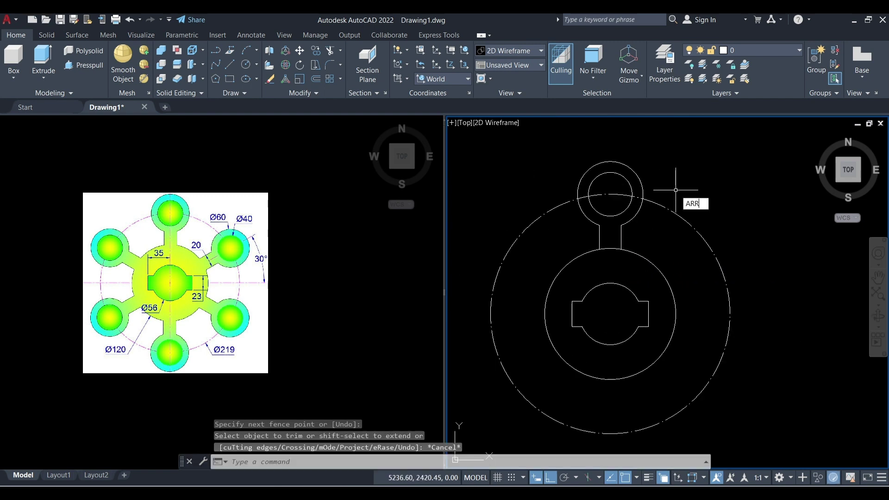
- Create a polar array of the top arm's lines, 60 arc and 40 circle about the hub centre with 6 items over 360°
key(Down)
key(Return)
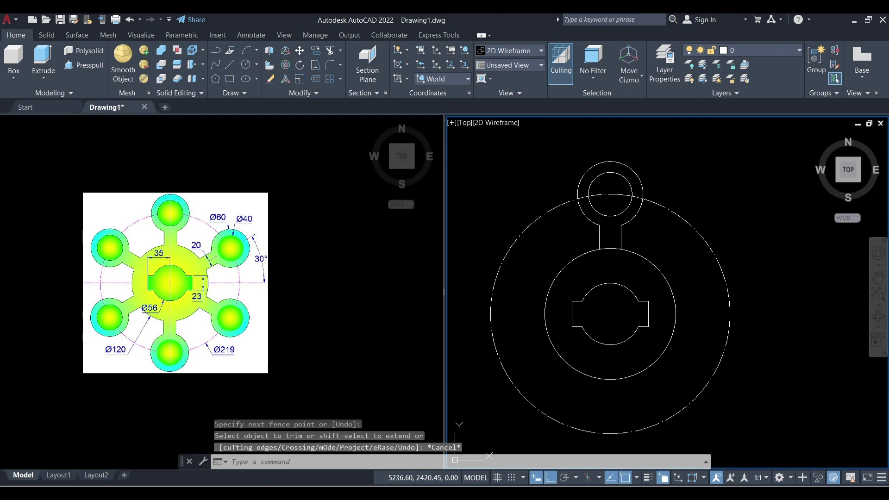
drag(657, 163, 625, 159)
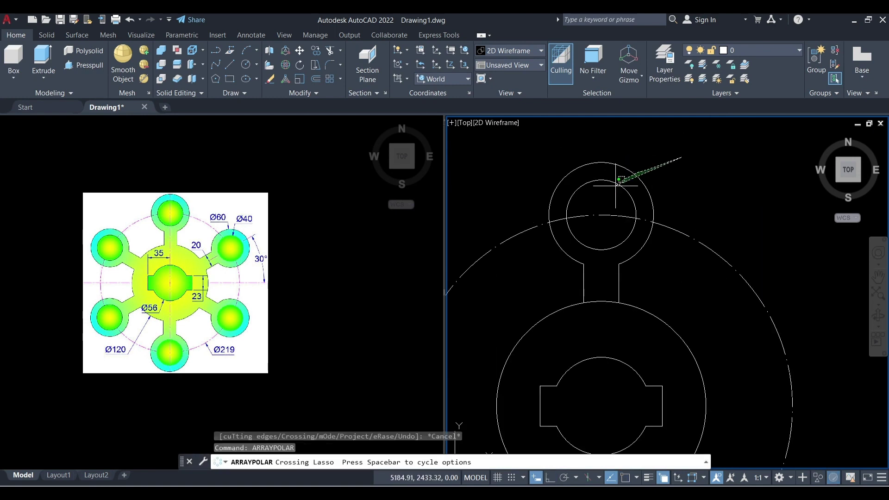
scroll(626, 159, up, 2)
click(648, 266)
click(617, 267)
scroll(602, 264, down, 3)
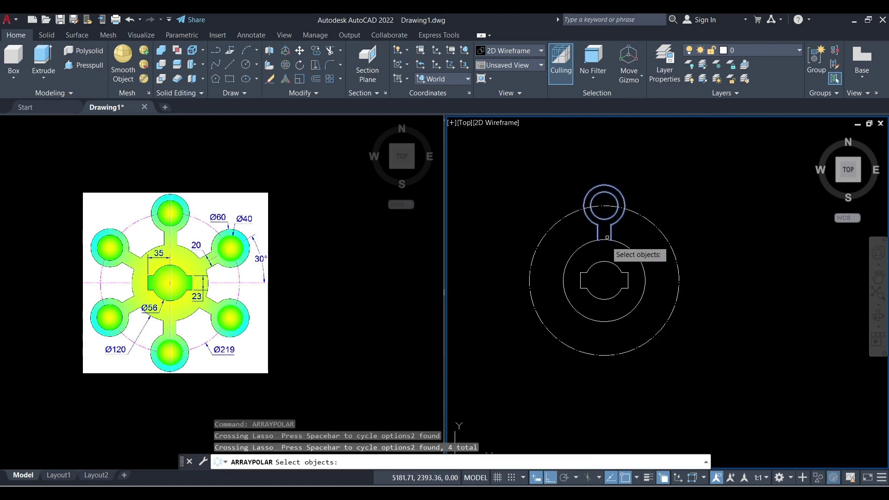
key(Return)
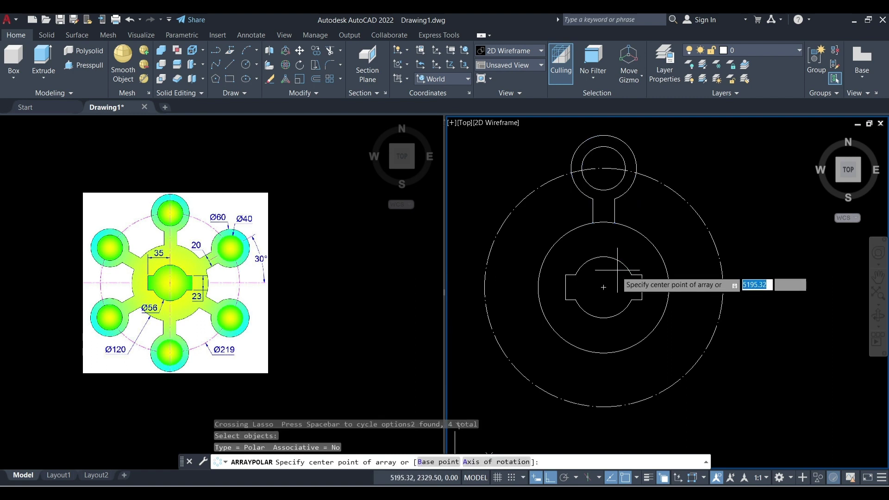
click(603, 287)
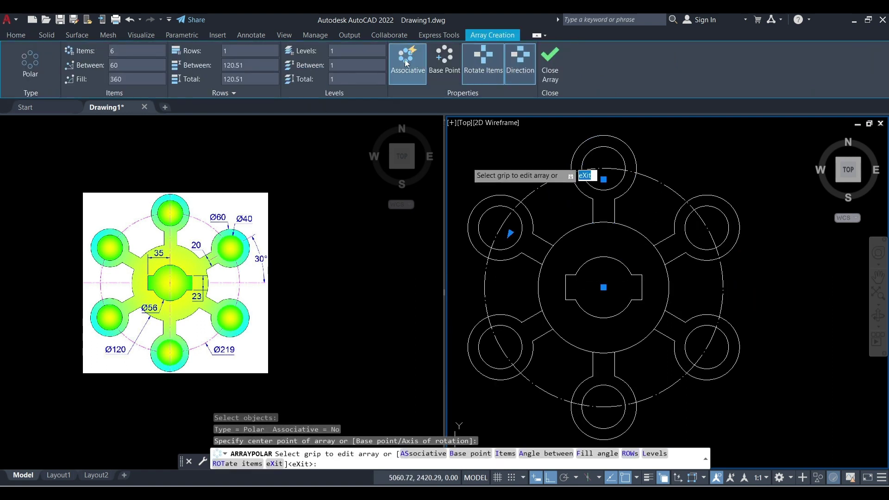
click(554, 76)
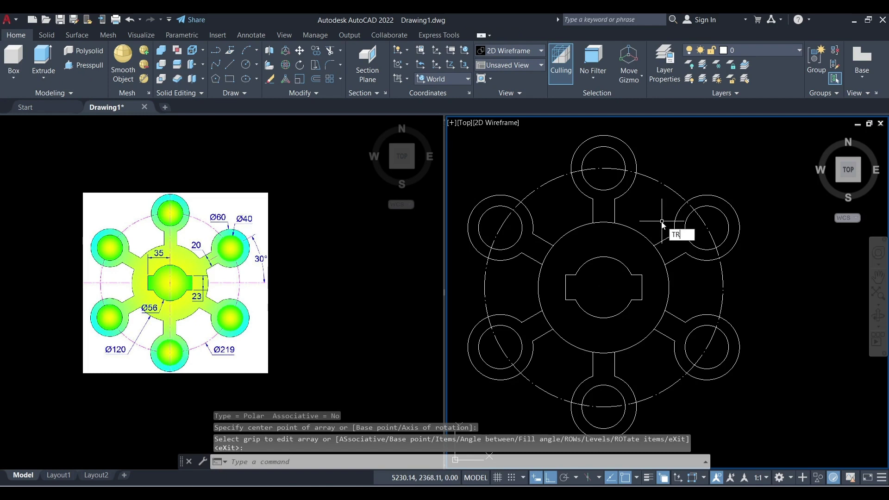
- Trim the 120 circle's arcs between the two lines of each of the six arms
key(Return)
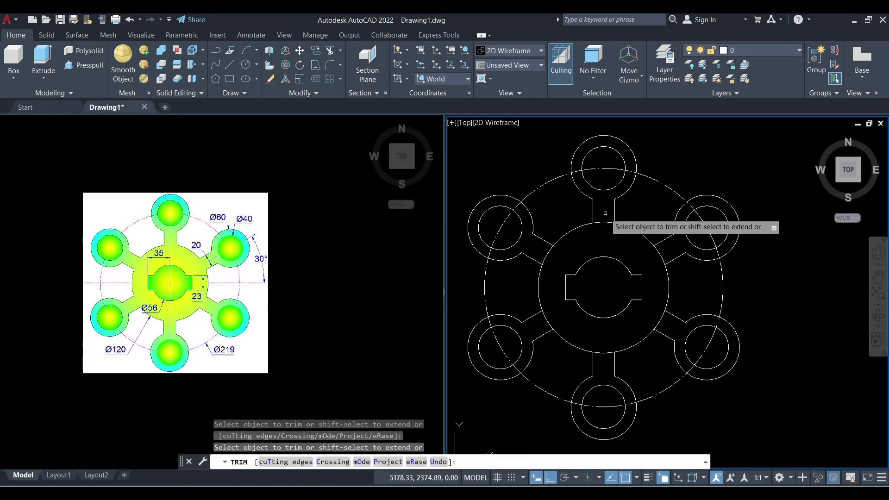
mouse_move(605, 213)
mouse_down()
mouse_move(591, 239)
mouse_move(545, 254)
mouse_move(552, 274)
mouse_up()
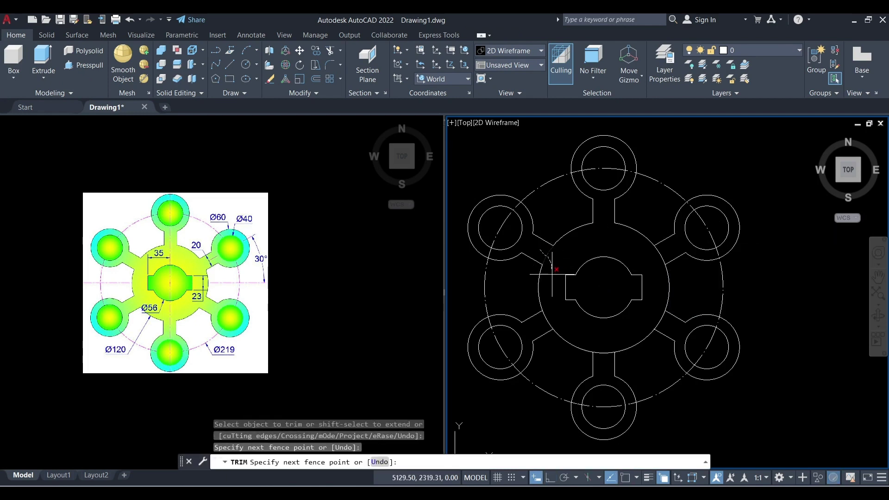
drag(544, 323, 546, 324)
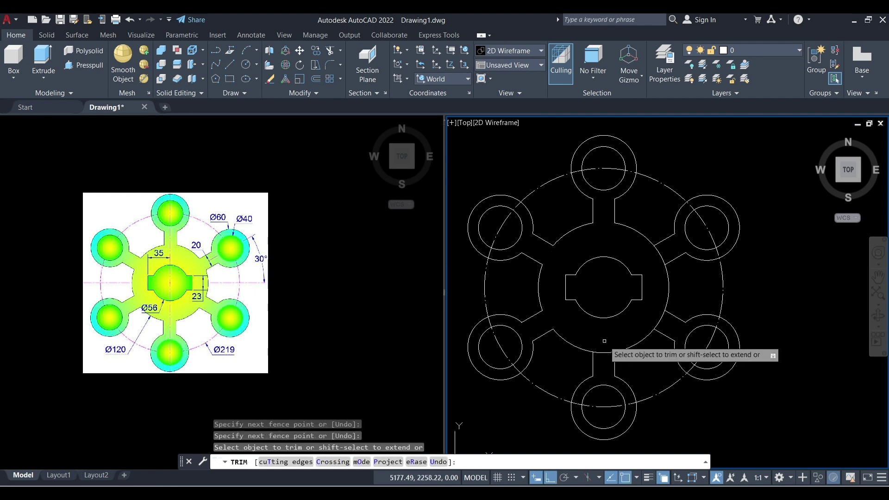
drag(605, 341, 606, 362)
drag(671, 328, 652, 316)
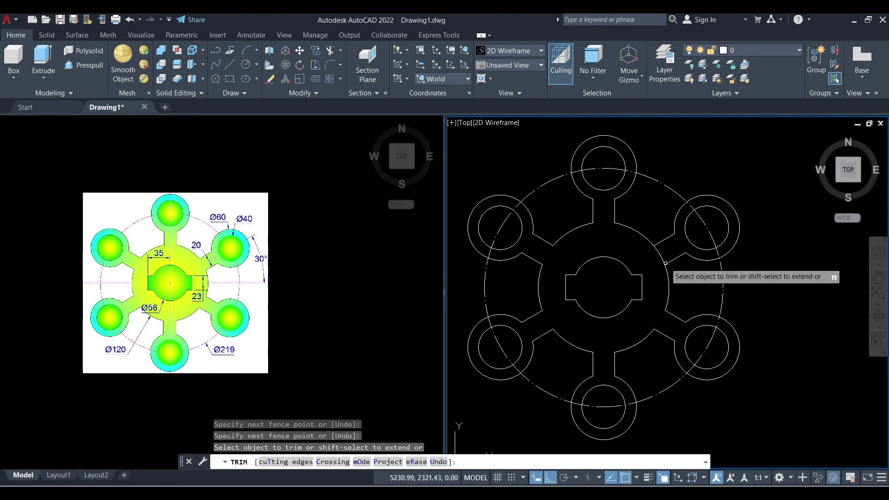
drag(666, 251, 646, 261)
key(Escape)
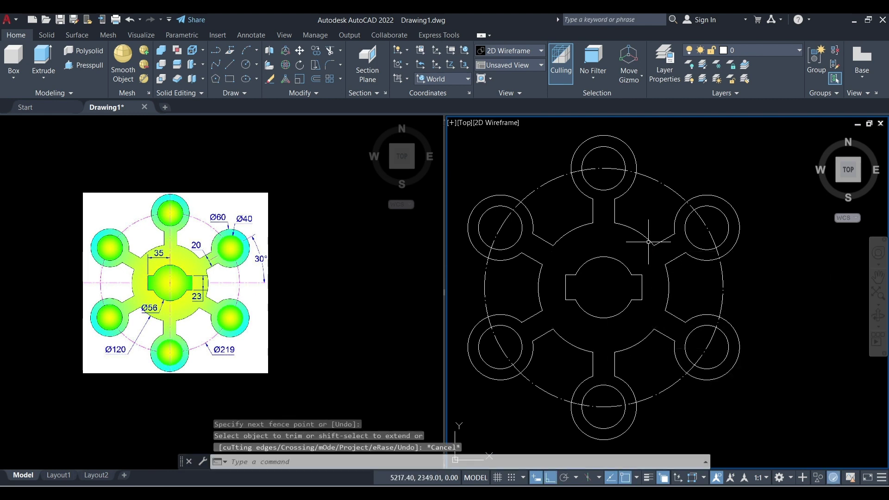
- Hide the dash-dot 219 circle using Hide Objects
middle_drag(648, 241, 653, 264)
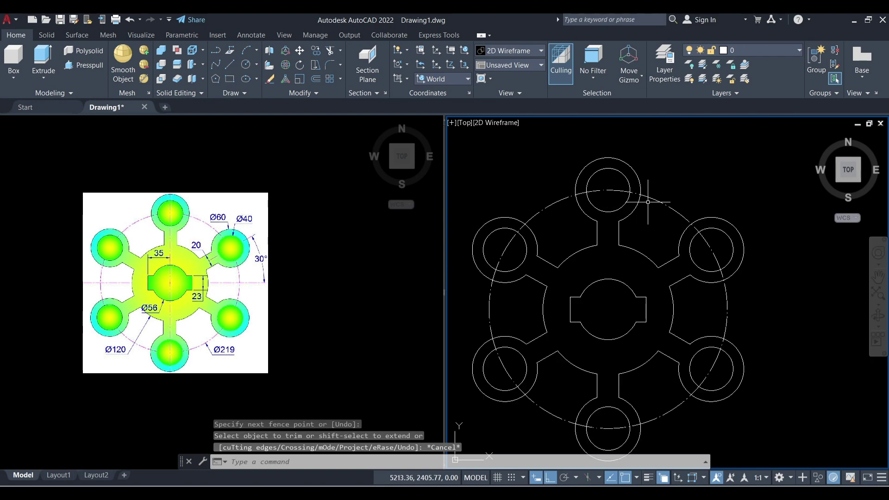
scroll(648, 202, up, 2)
drag(676, 190, 659, 218)
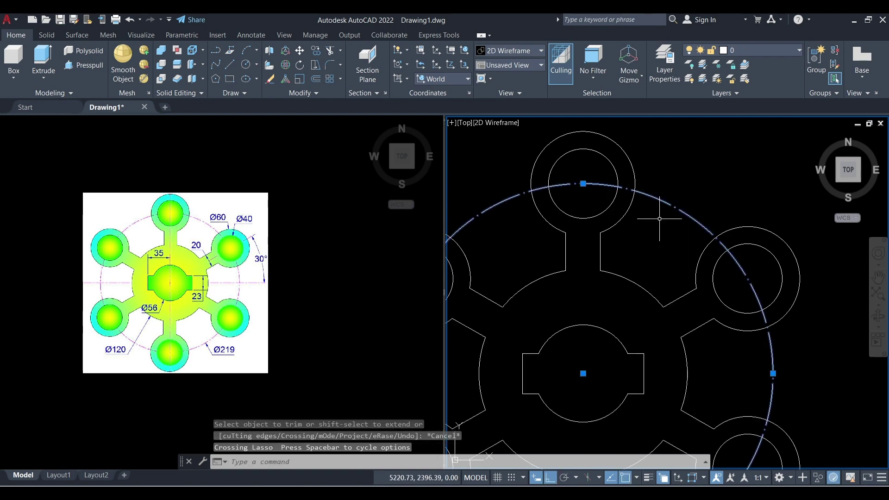
right_click(659, 218)
mouse_move(704, 240)
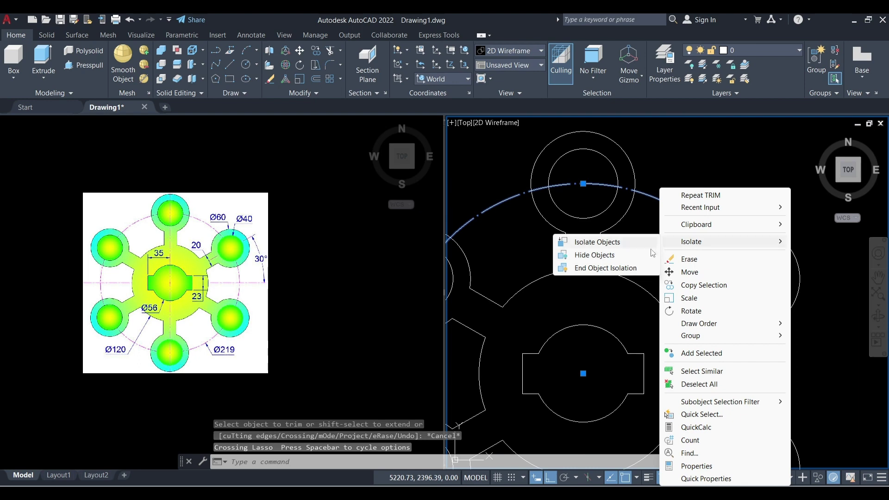
click(635, 257)
- Join the segments of the hub's outer outline and of the central keyed hole into polylines
scroll(661, 193, down, 4)
scroll(675, 192, up, 2)
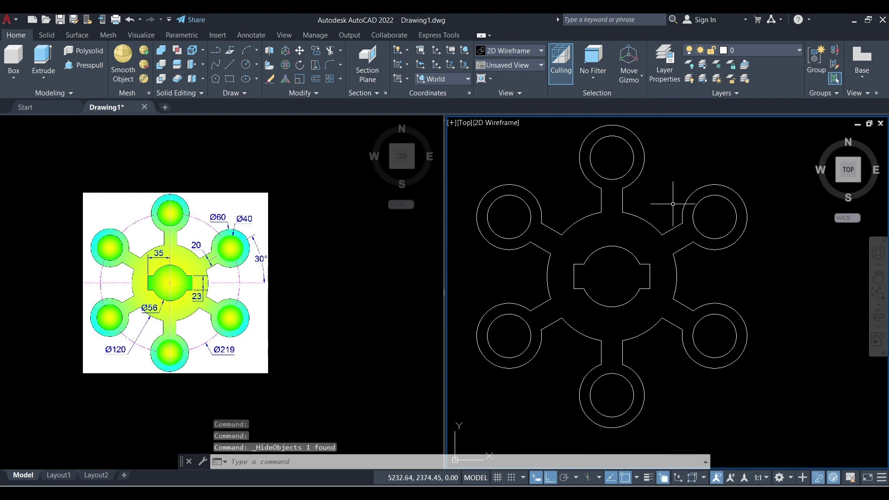
scroll(663, 199, down, 1)
scroll(618, 172, up, 2)
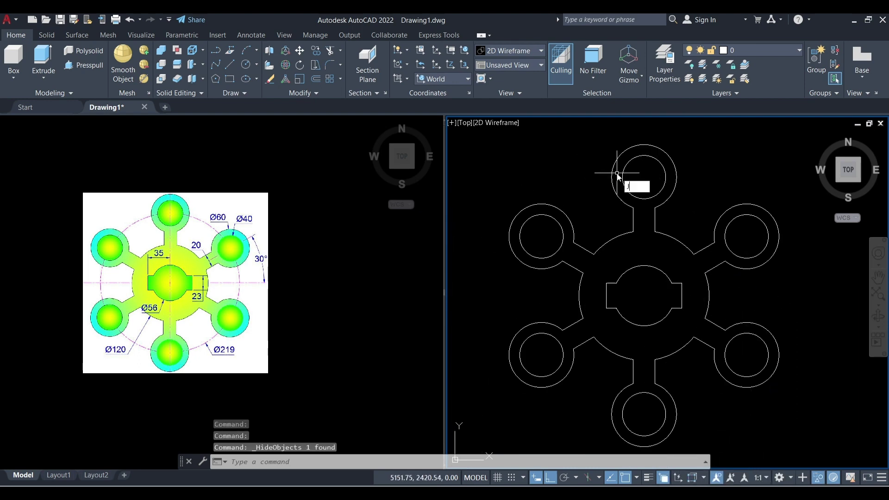
key(Return)
mouse_move(702, 138)
mouse_down()
mouse_move(518, 204)
mouse_move(512, 353)
mouse_move(556, 412)
mouse_move(690, 413)
mouse_move(824, 324)
mouse_up()
key(Return)
click(707, 267)
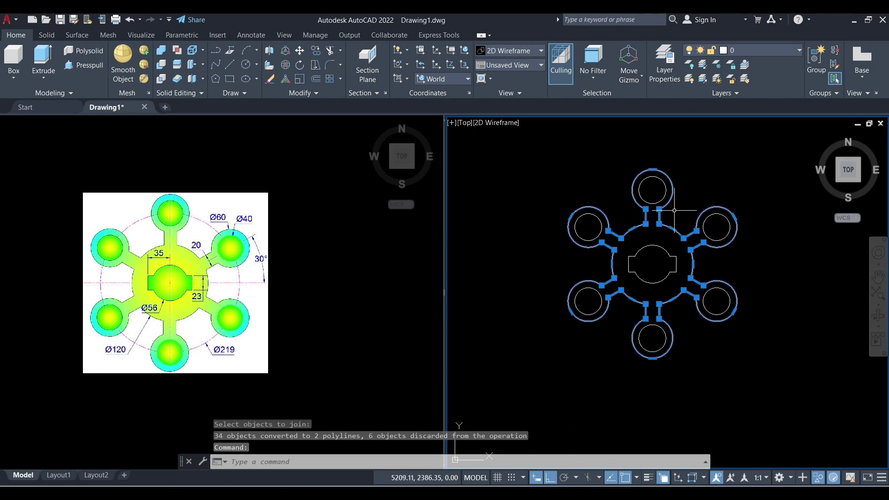
key(Escape)
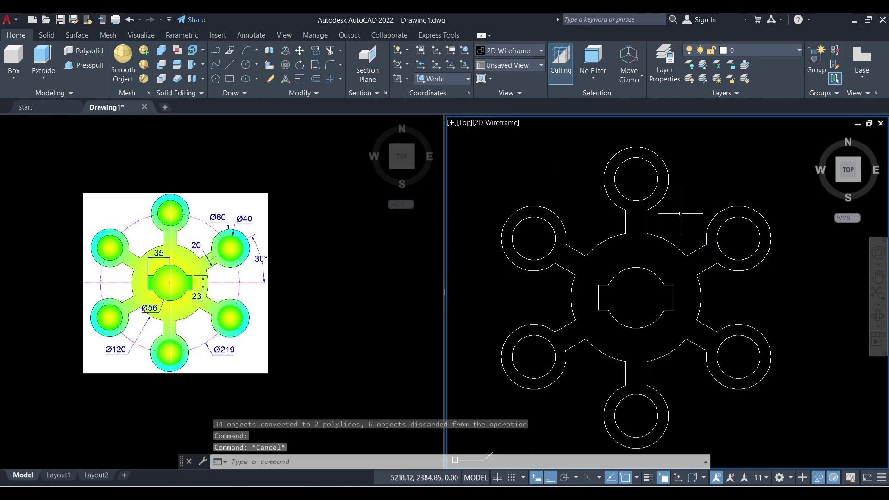
- Hatch the hub body between its outer outline and the holes with a GR_CYLIN gradient from cyan to yellow
text(HATCH)
key(Return)
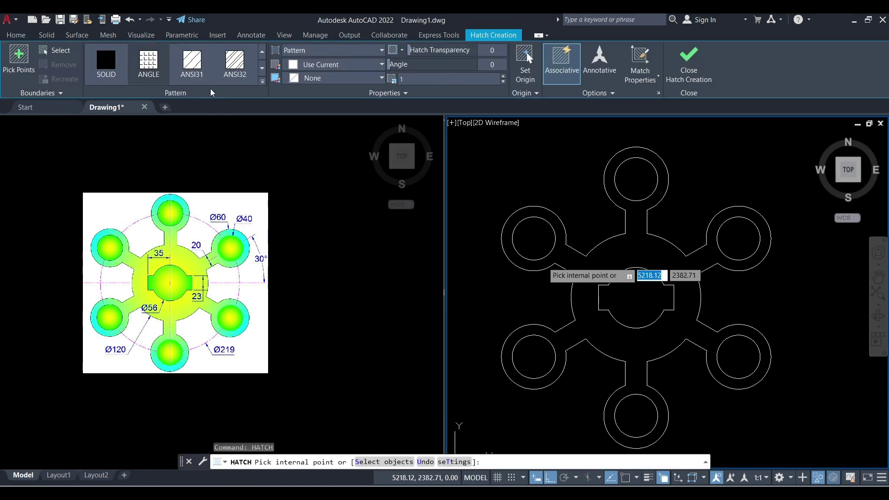
click(262, 81)
scroll(195, 174, down, 8)
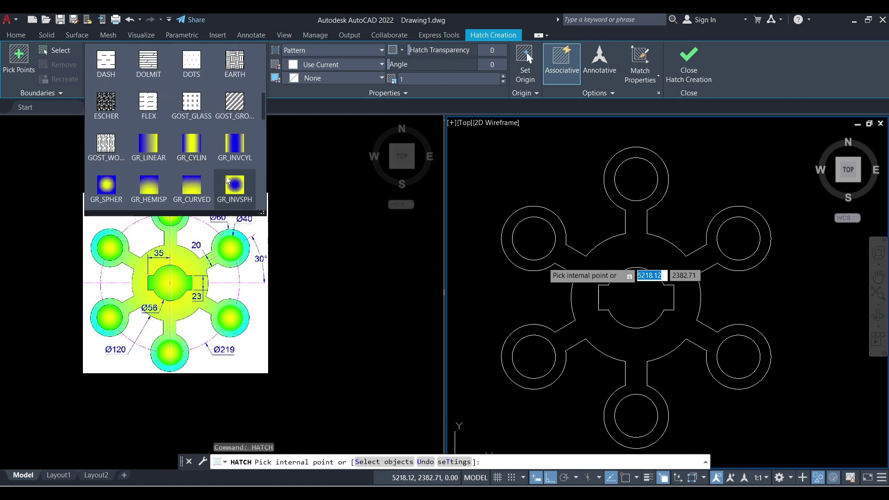
click(184, 159)
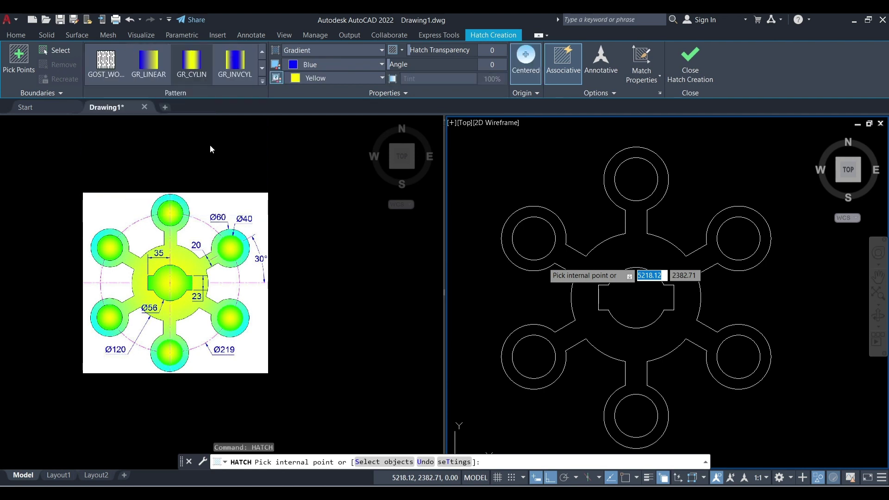
click(349, 66)
click(324, 152)
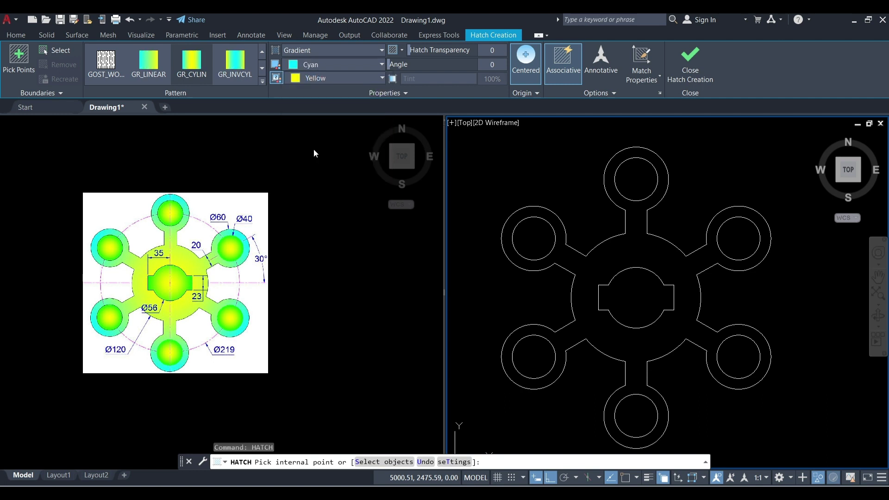
click(668, 254)
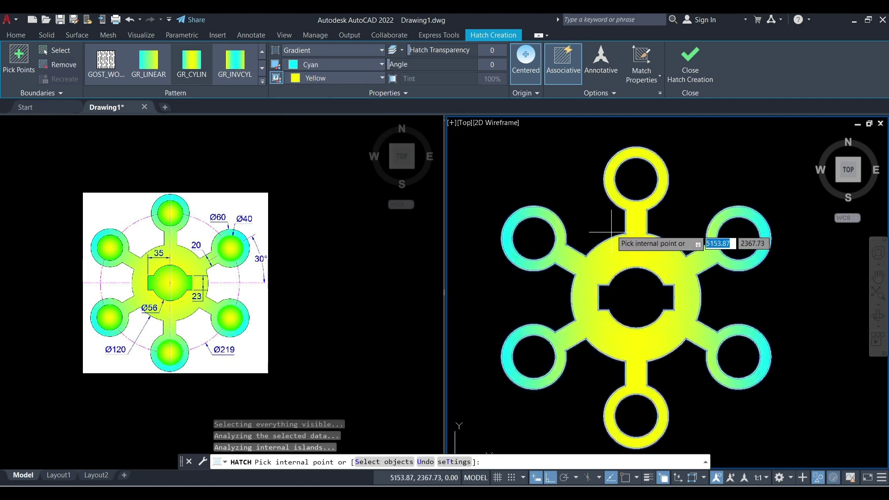
click(689, 78)
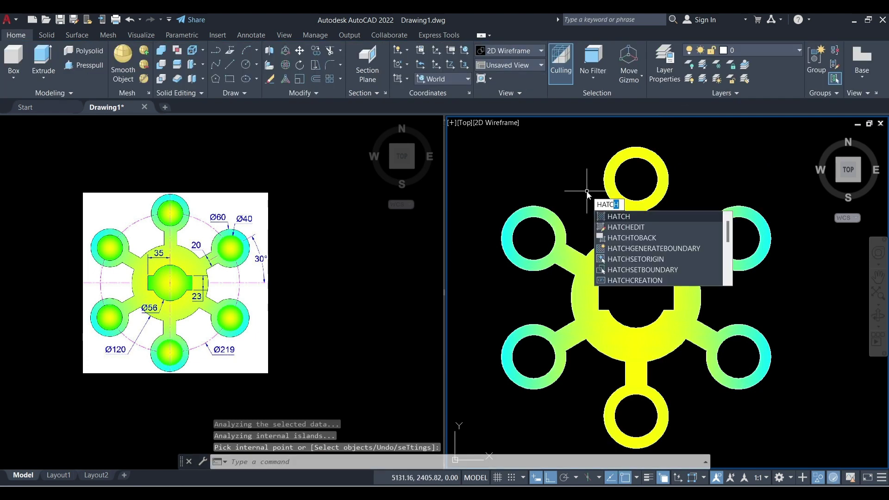
- Try one green-to-yellow GR_SPHER gradient hatch across the top hole, both left arm holes and the central keyed hole, and undo it
key(Return)
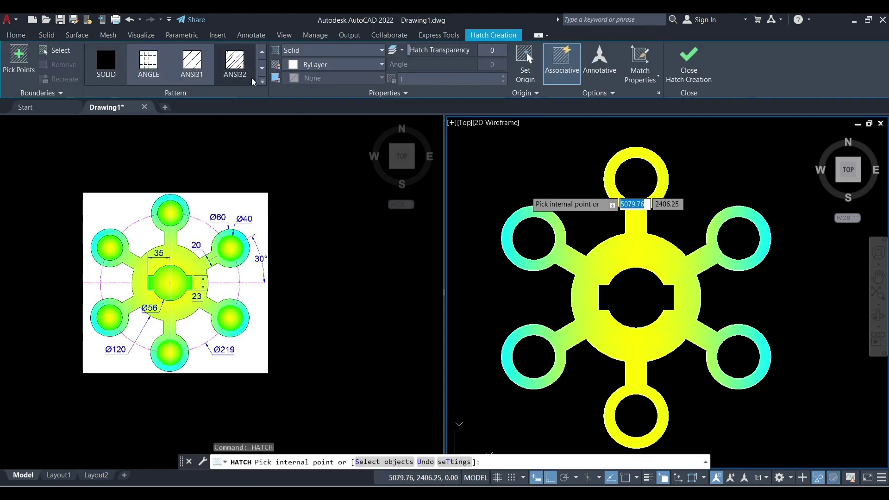
click(262, 82)
scroll(207, 156, down, 2)
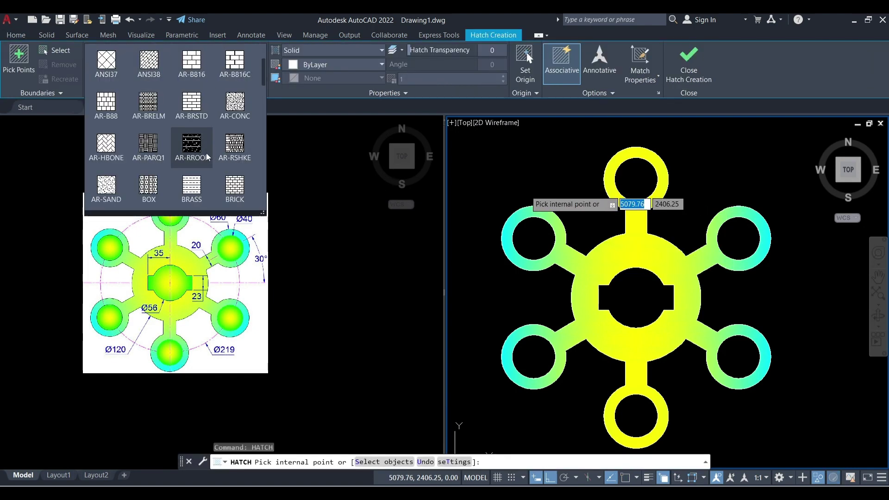
scroll(207, 157, down, 8)
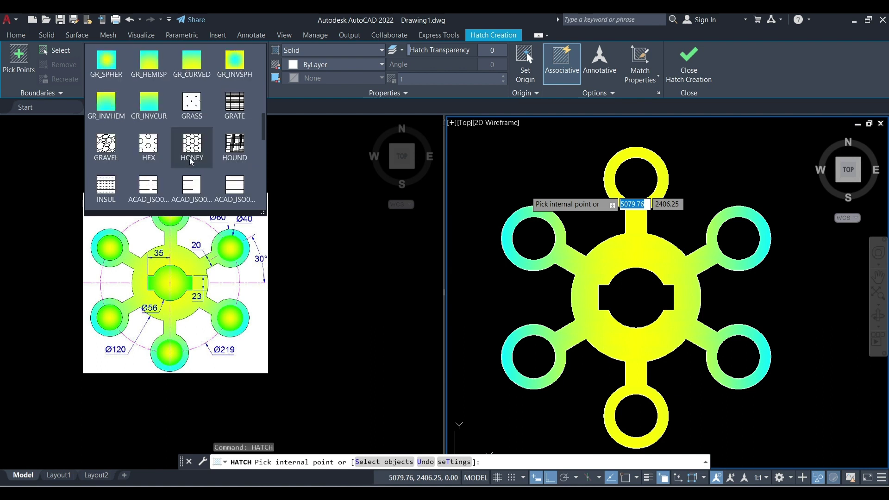
scroll(191, 160, up, 2)
click(124, 134)
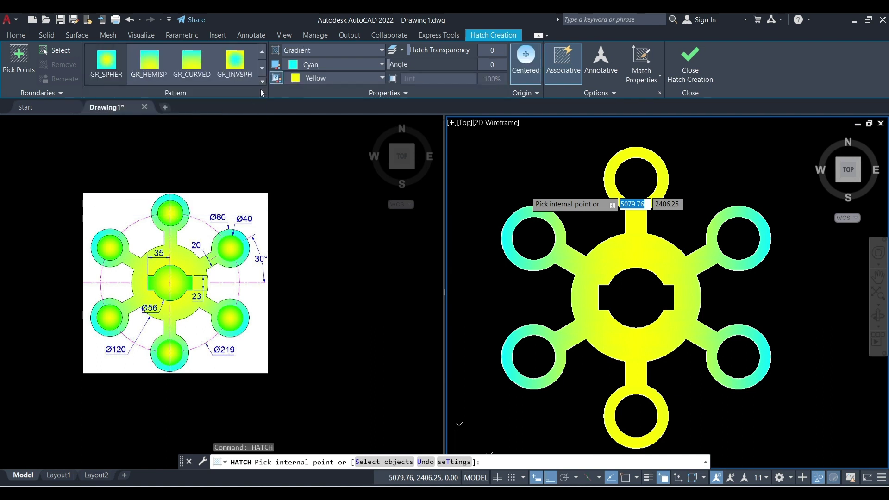
click(346, 65)
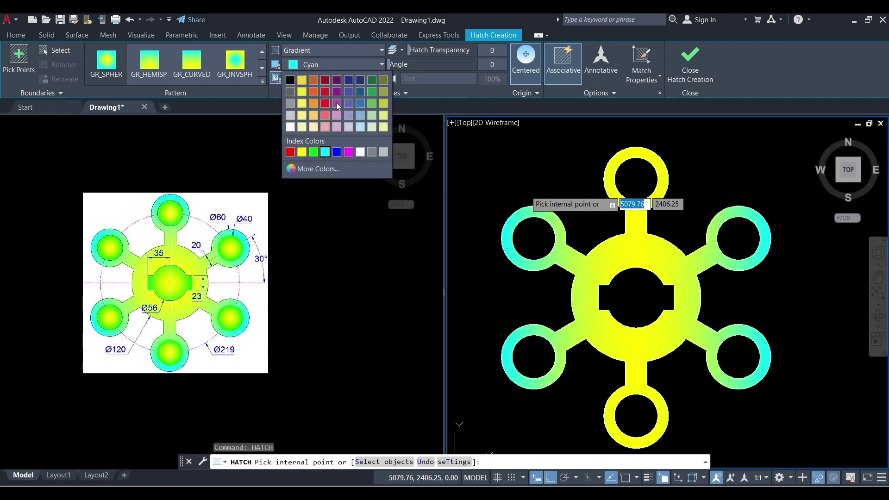
click(314, 152)
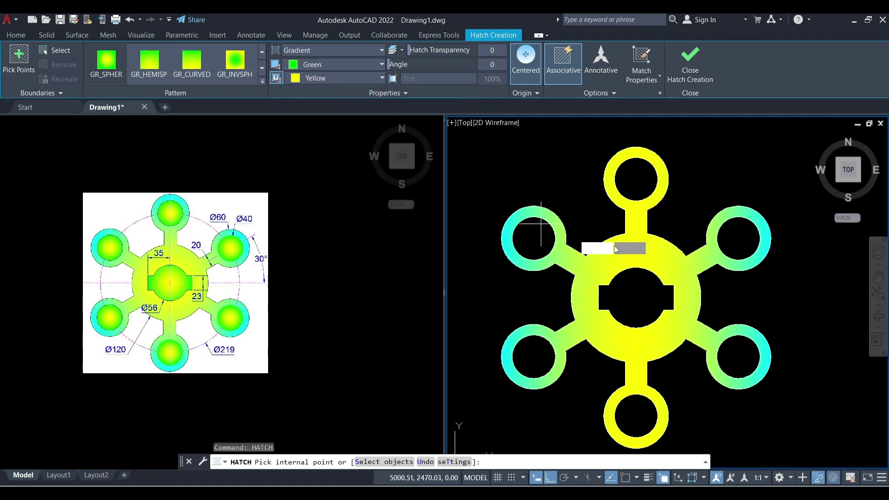
click(636, 179)
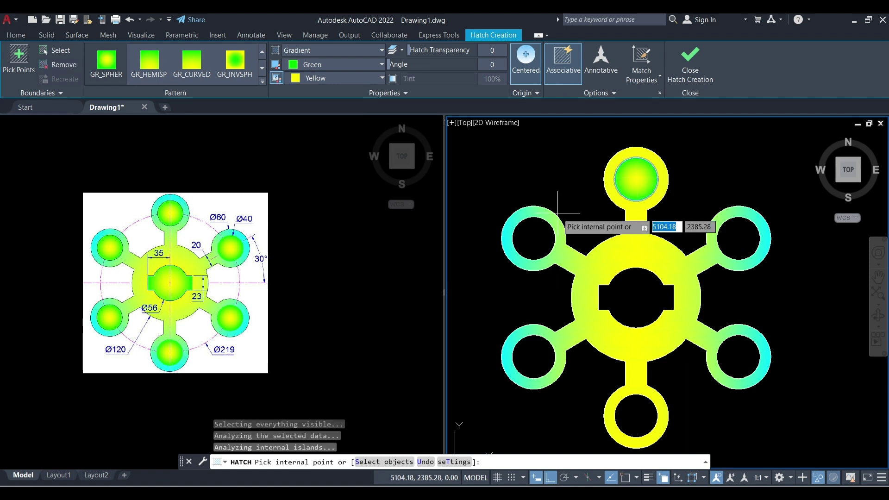
click(535, 238)
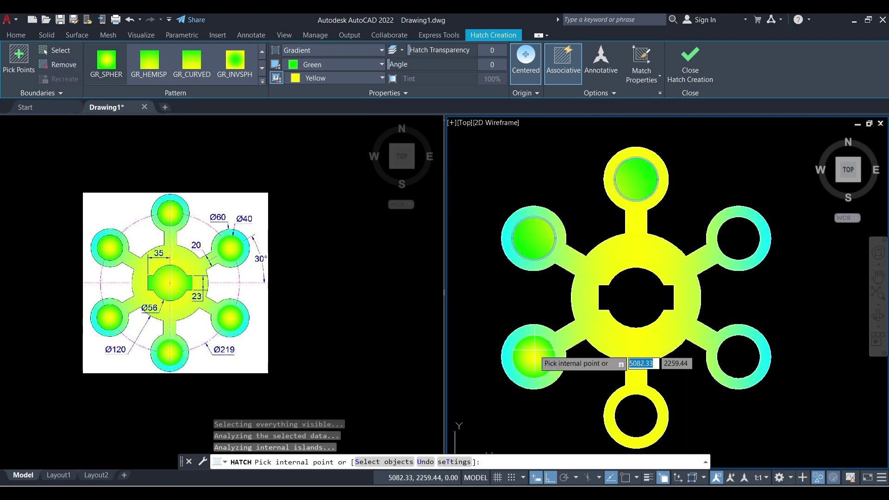
click(535, 358)
click(626, 297)
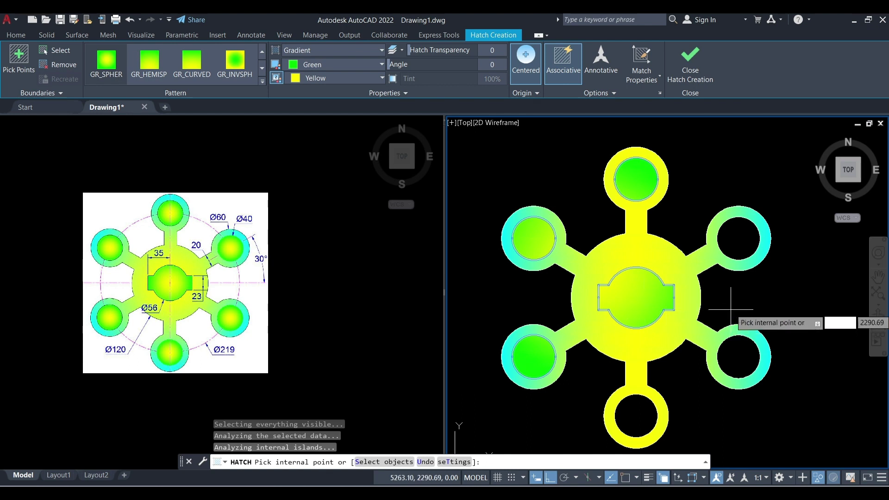
key(Escape)
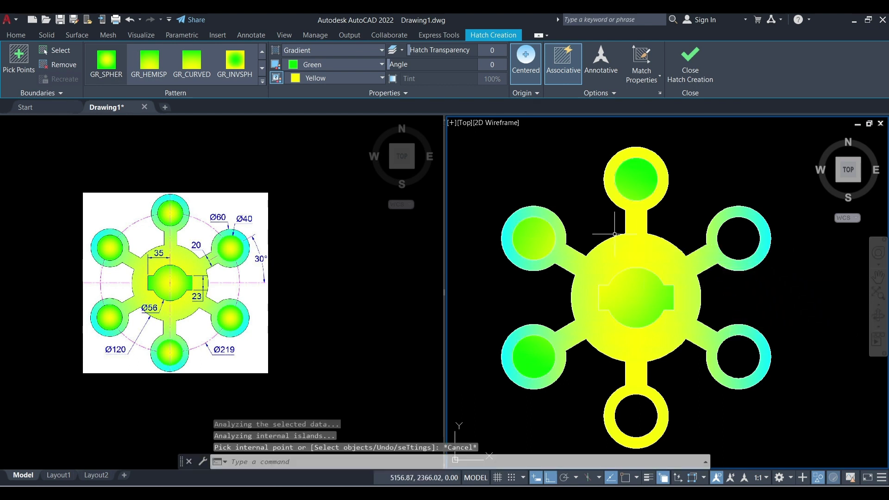
key(ctrl+z)
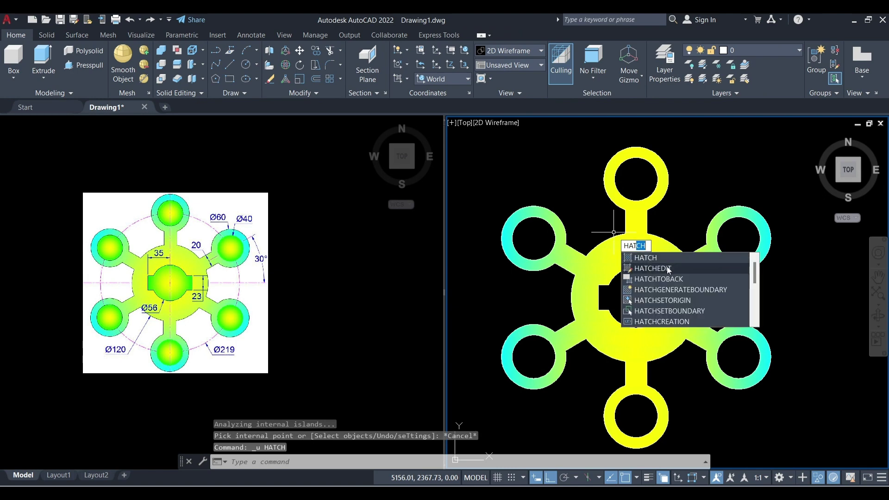
- Hatch the top arm's round hole with a GR_SPHER gradient from green to yellow
click(671, 259)
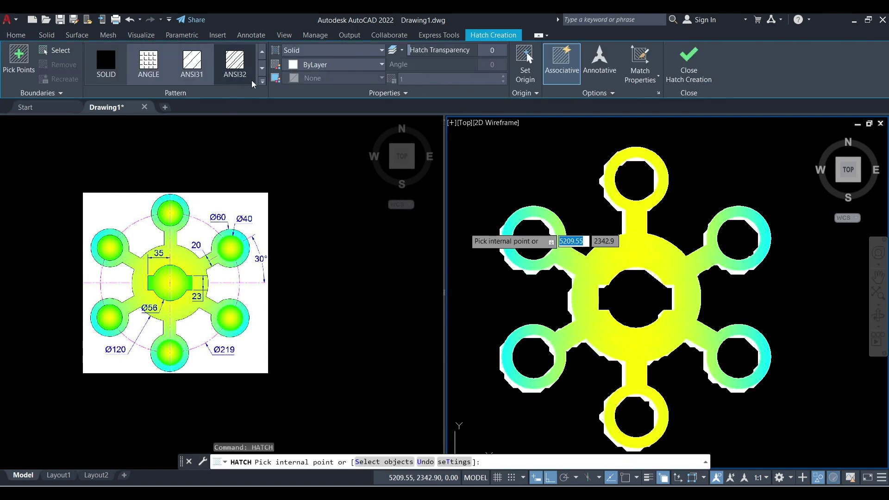
click(262, 84)
scroll(139, 179, down, 7)
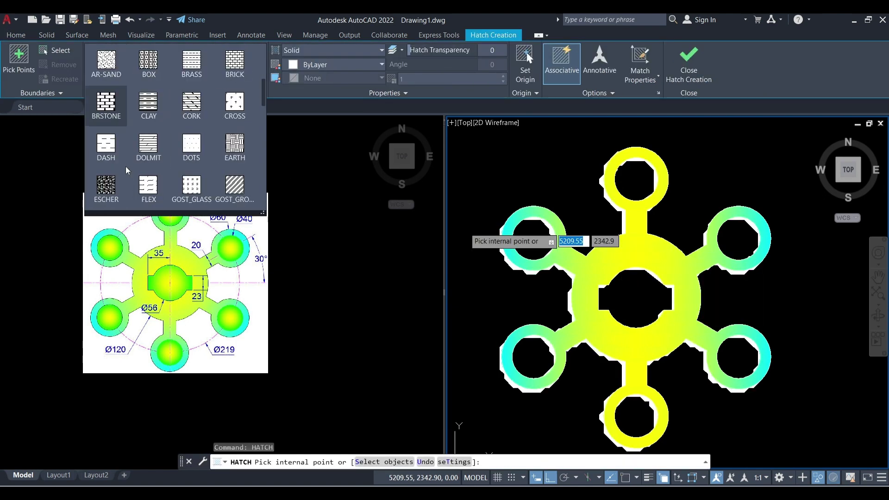
click(106, 186)
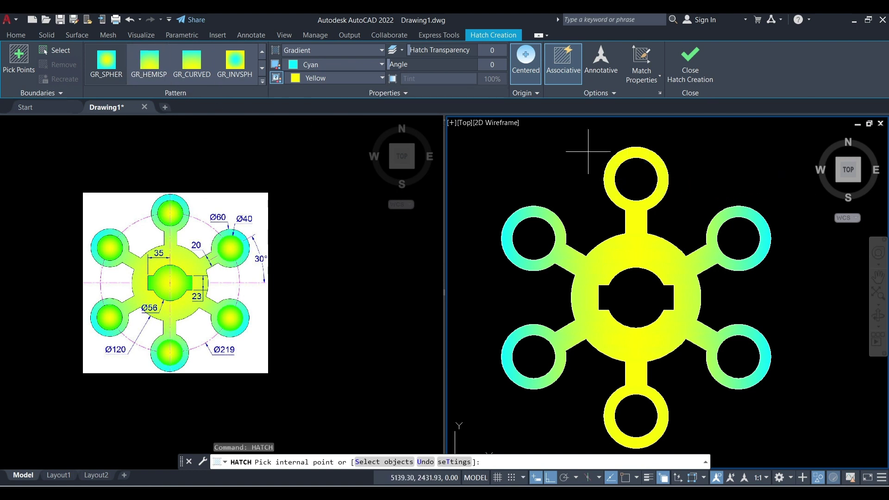
click(632, 176)
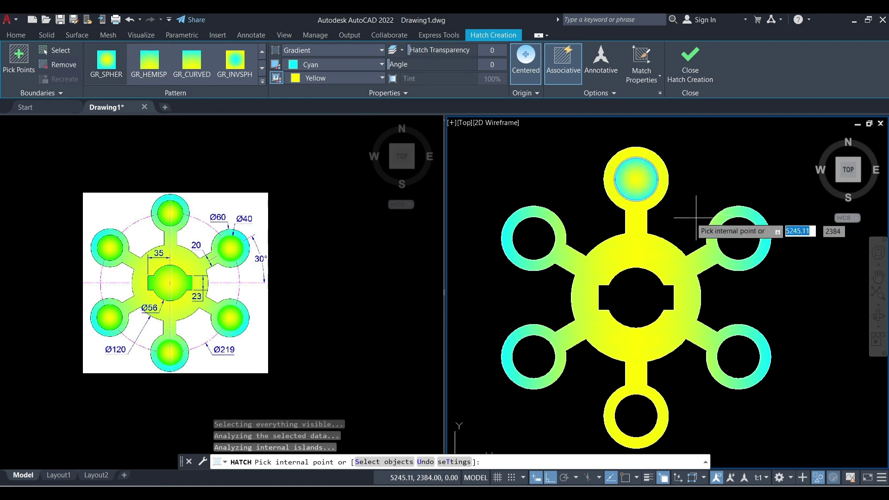
click(338, 68)
click(315, 148)
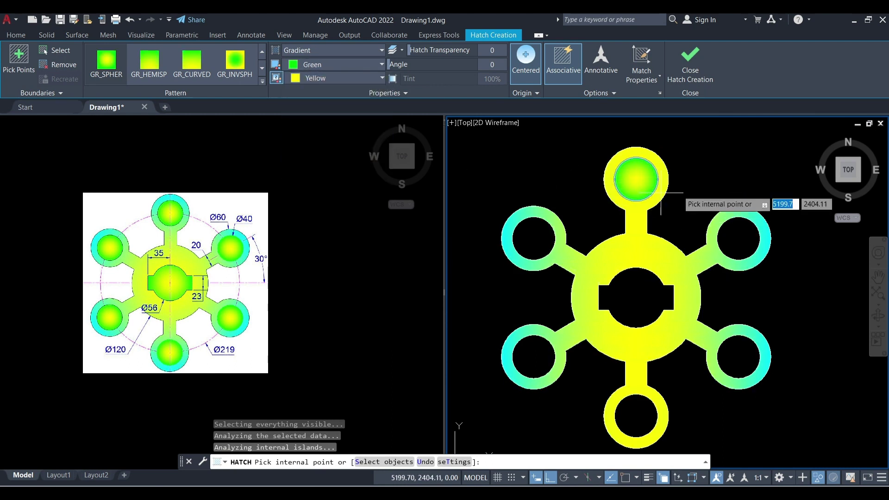
key(Return)
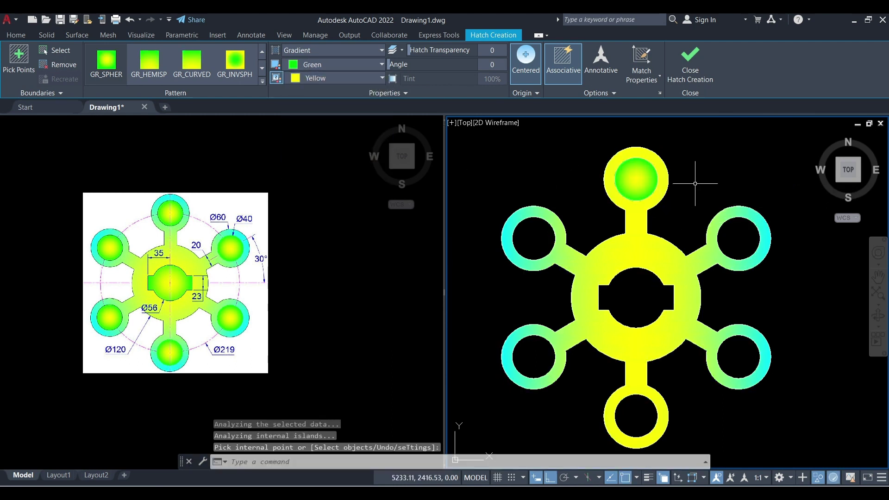
- Copy the top hole's gradient hatch from its center to the centers of the other five arm holes, with Ortho off
click(635, 179)
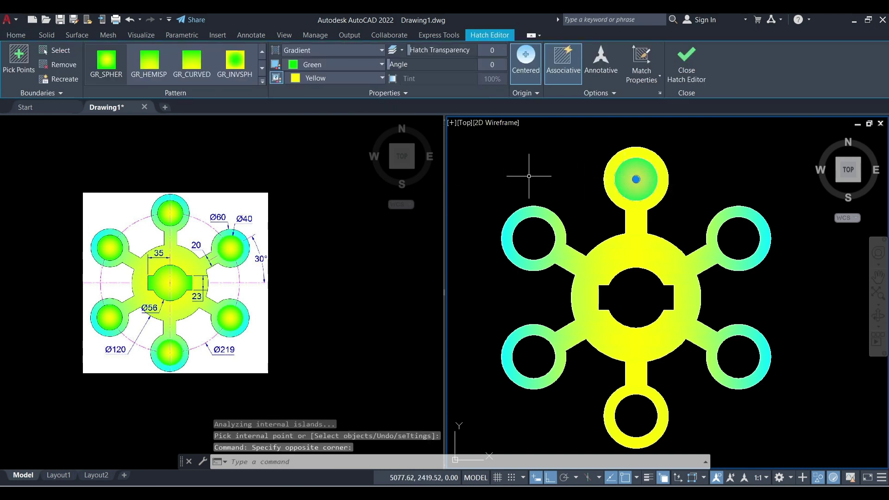
key(Return)
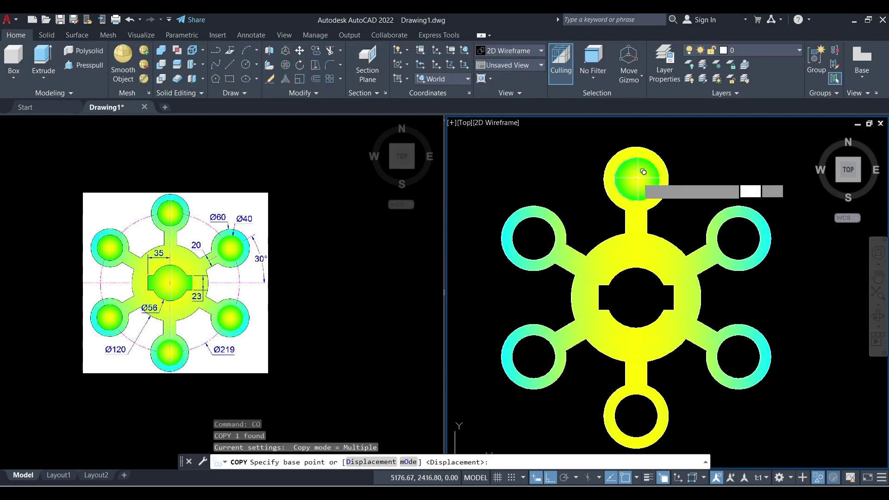
click(635, 179)
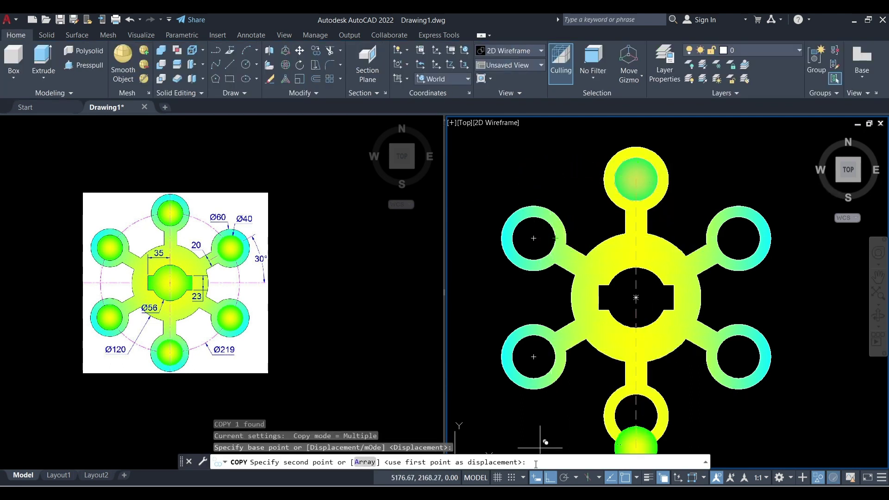
click(554, 478)
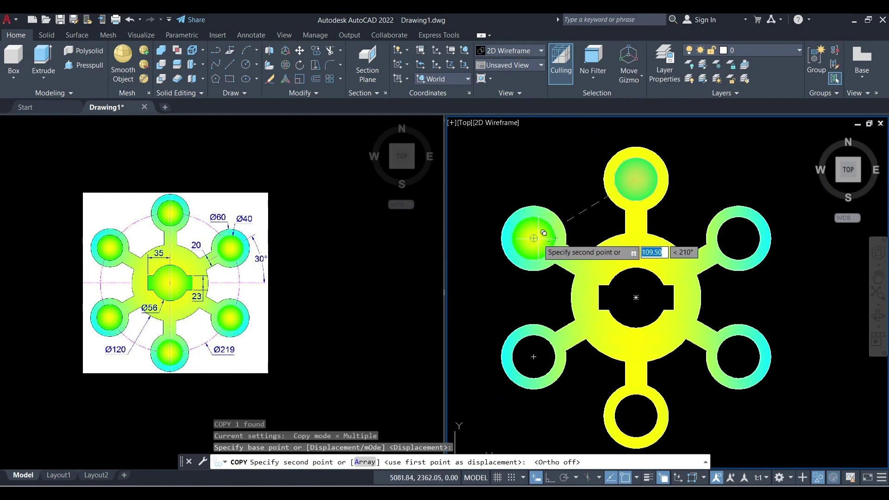
click(539, 232)
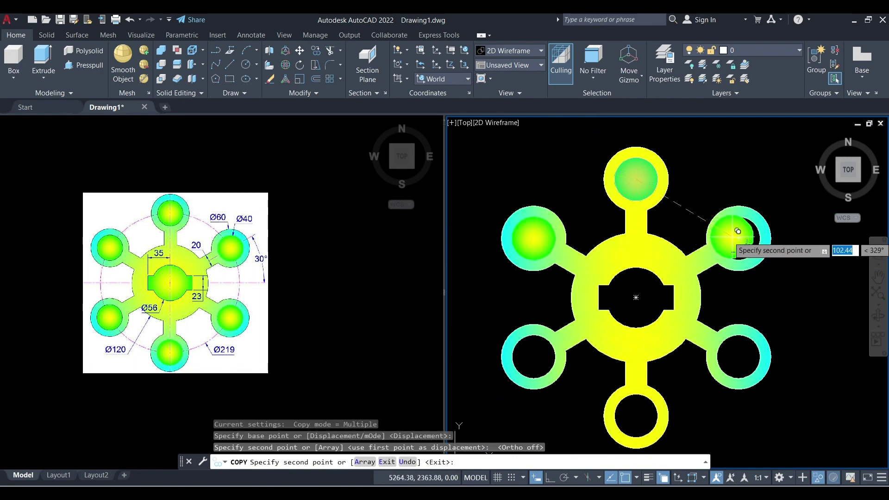
click(739, 238)
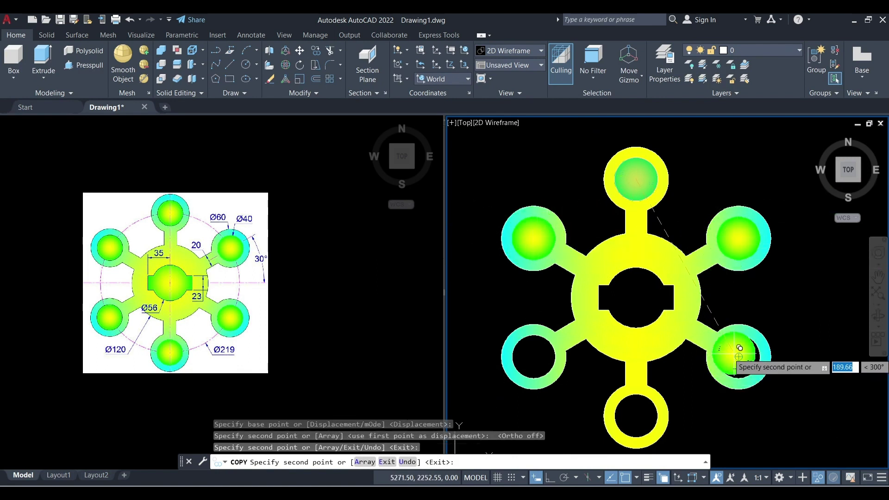
click(738, 356)
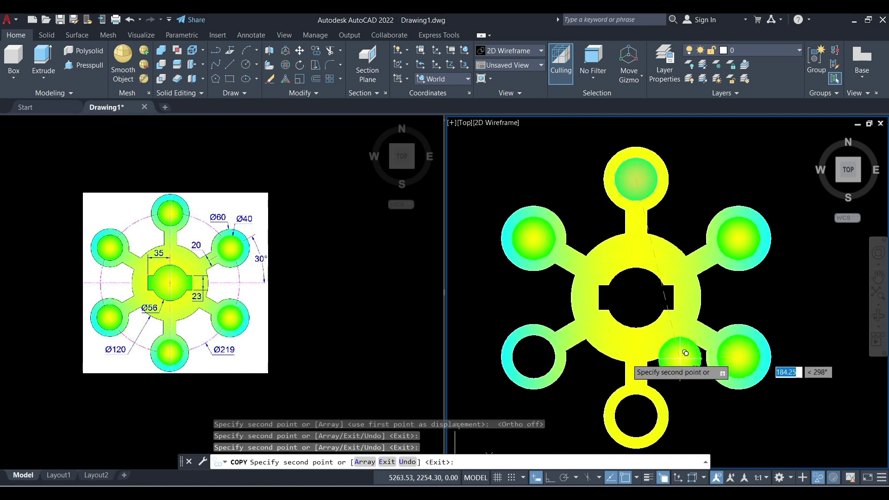
click(536, 349)
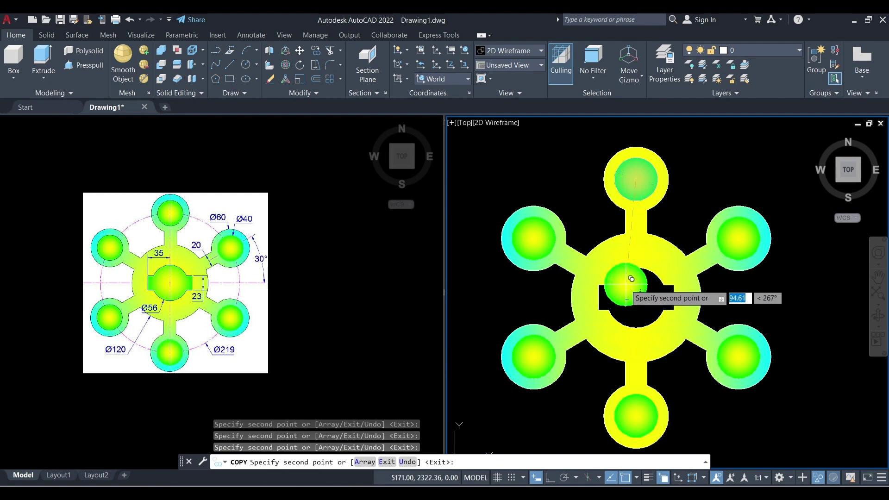
key(Escape)
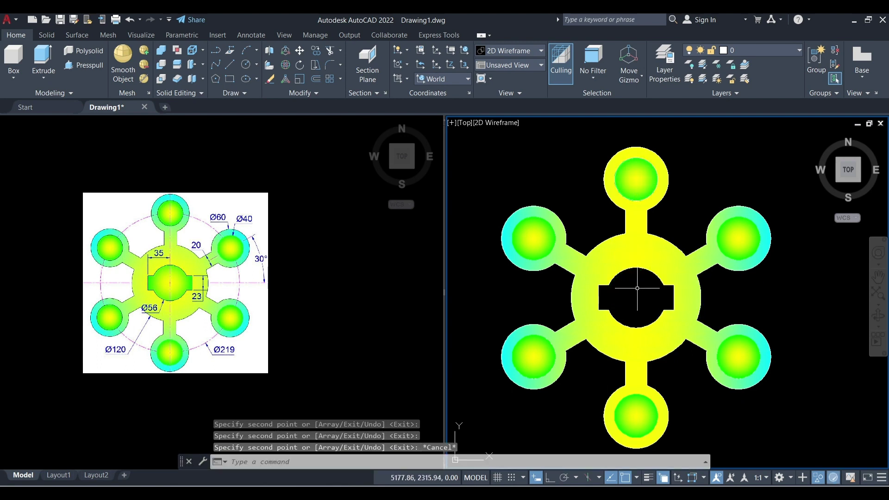
- Hatch the central keyed hole with a GR_SPHER gradient from green to yellow
text(HATCH)
key(Return)
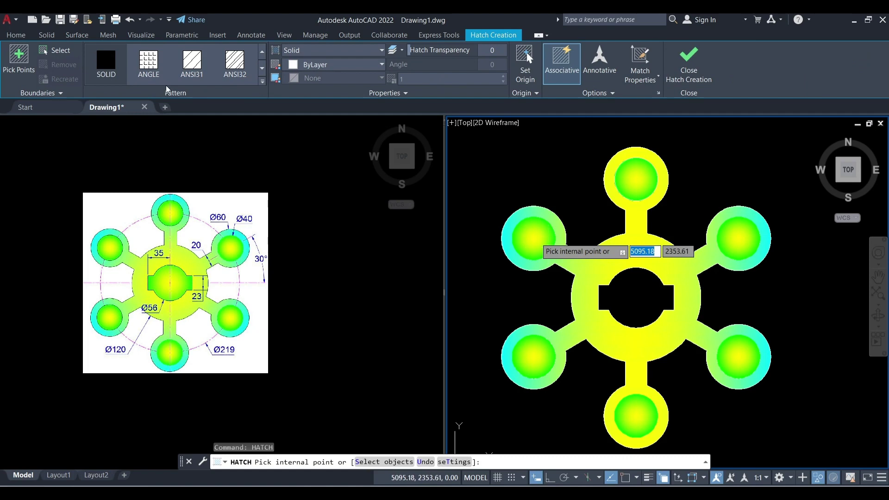
click(262, 81)
scroll(119, 159, down, 5)
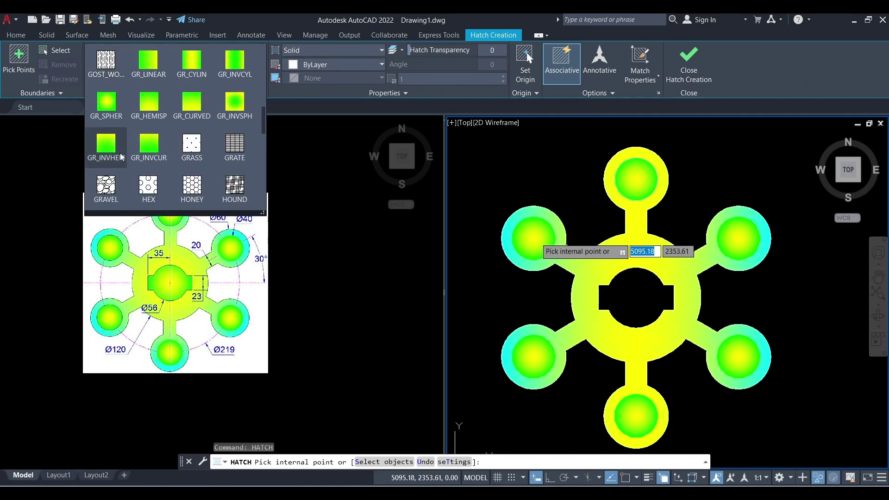
click(106, 102)
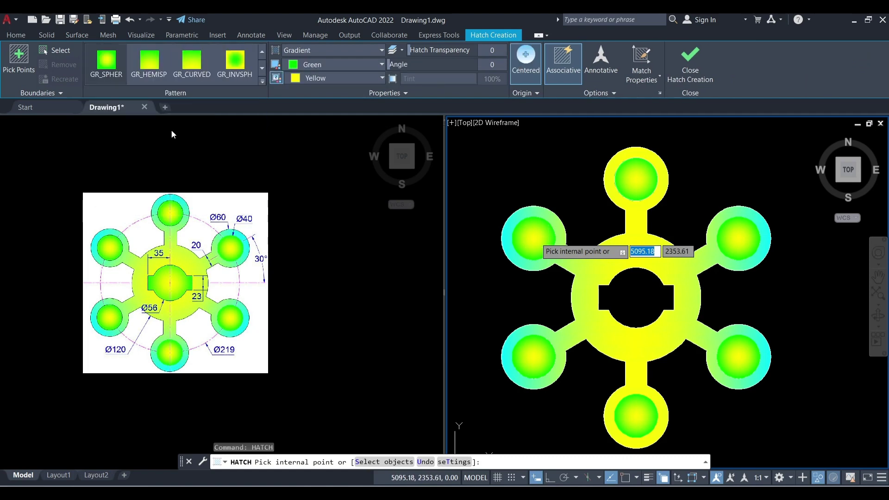
click(666, 296)
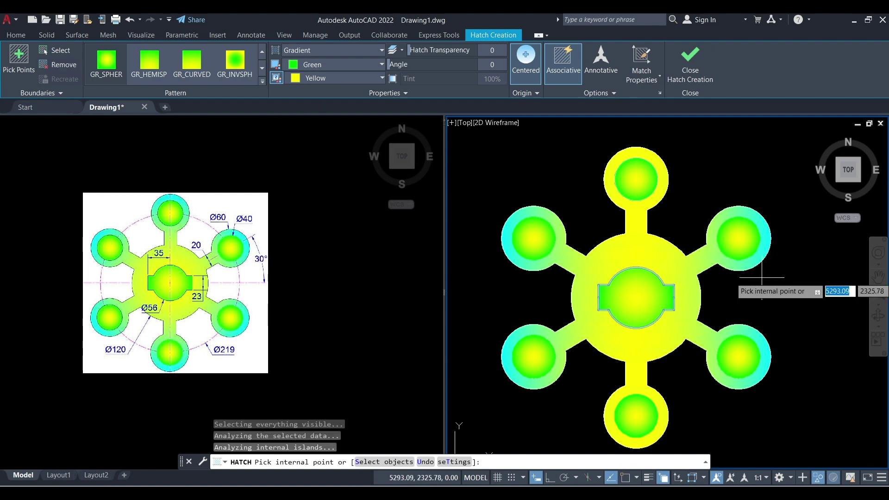
key(Return)
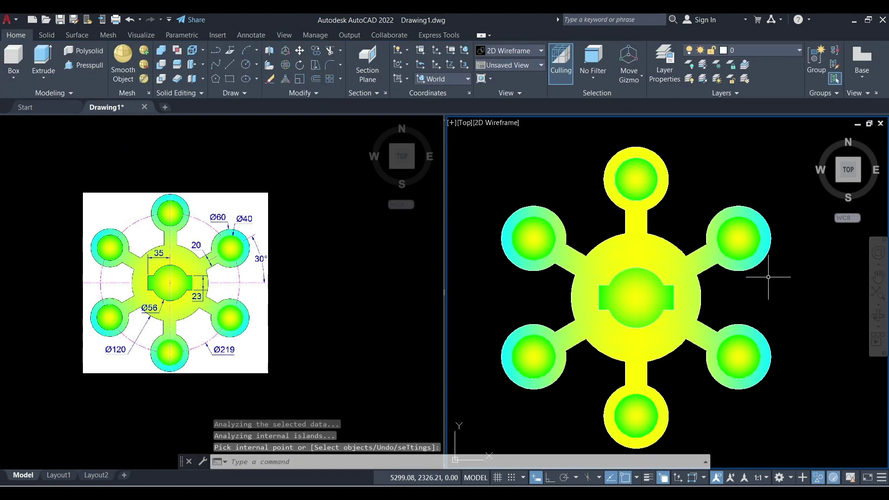
- Change the viewport configuration to Single so the hub drawing fills the whole drawing area
scroll(765, 266, down, 2)
scroll(782, 252, up, 2)
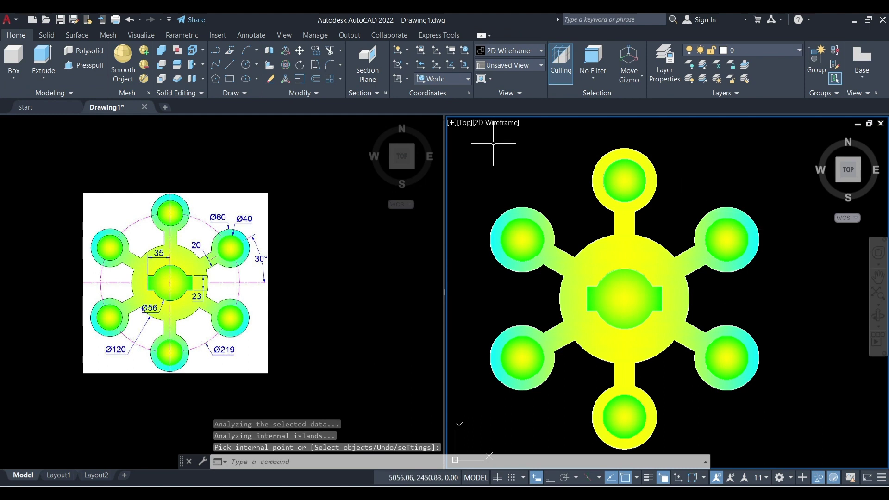
click(452, 123)
mouse_move(514, 151)
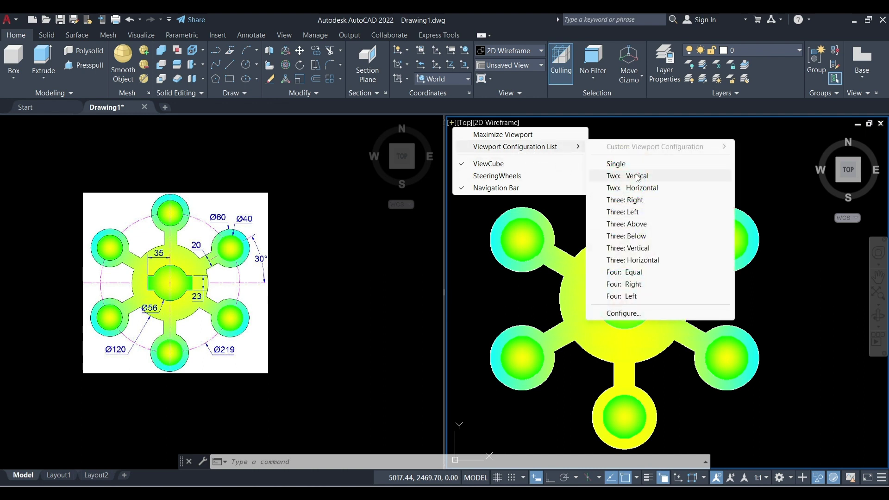
click(638, 164)
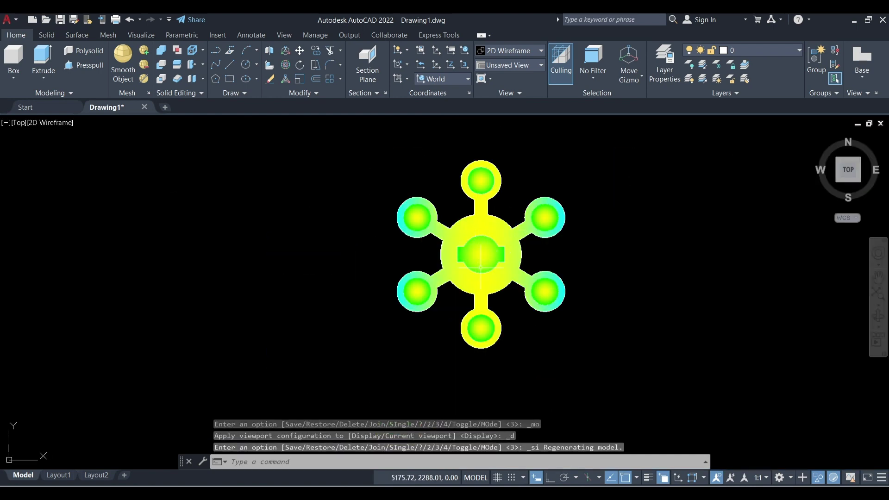
scroll(480, 267, up, 2)
scroll(507, 244, down, 2)
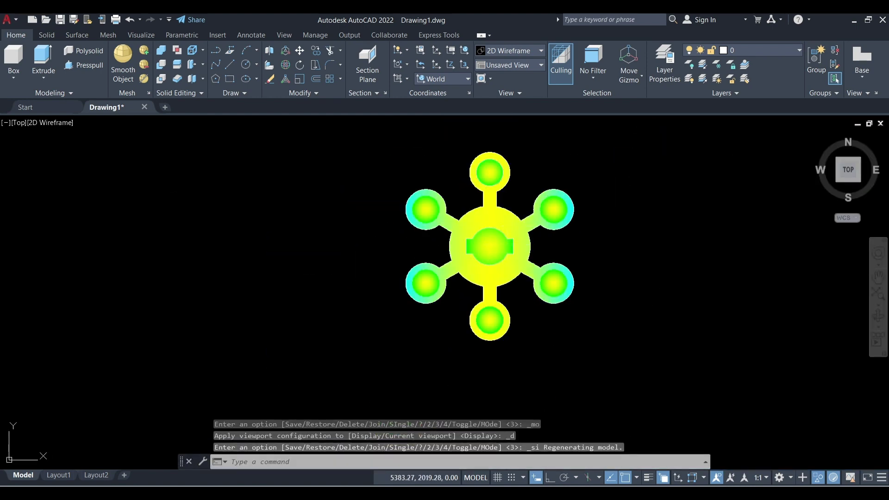